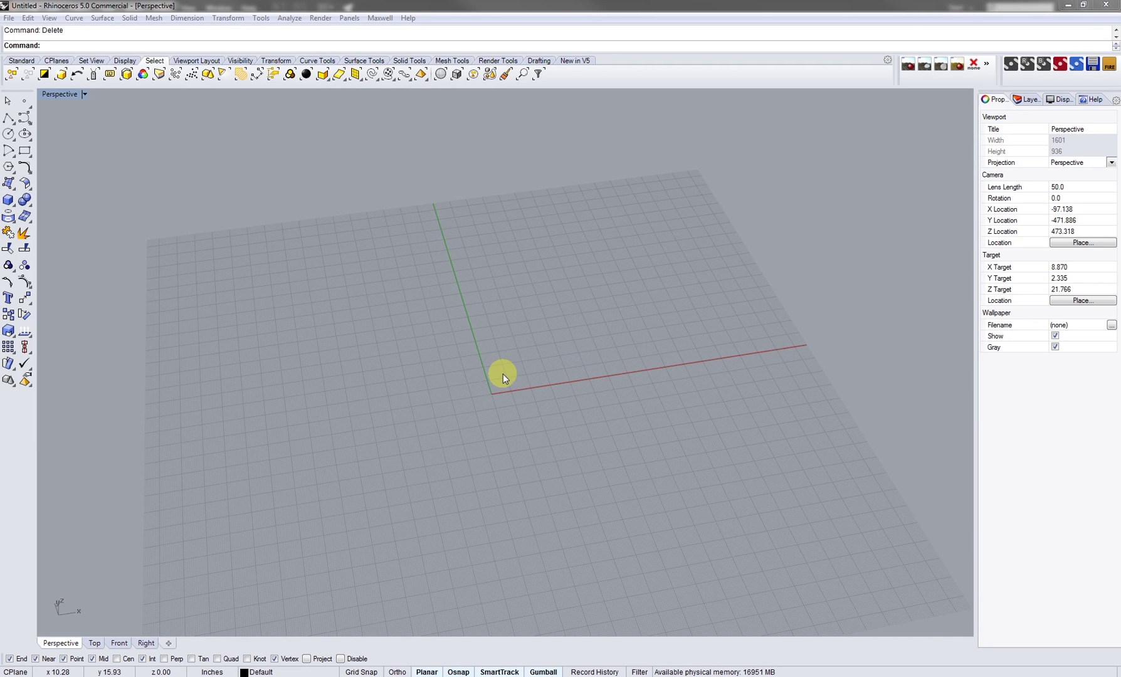
Step: Draw a low, elongated solid box on the ground grid, stretching across the Y axis and past the origin
{"action": "right_click_drag", "start_coordinate": [494, 369], "coordinate": [548, 341]}
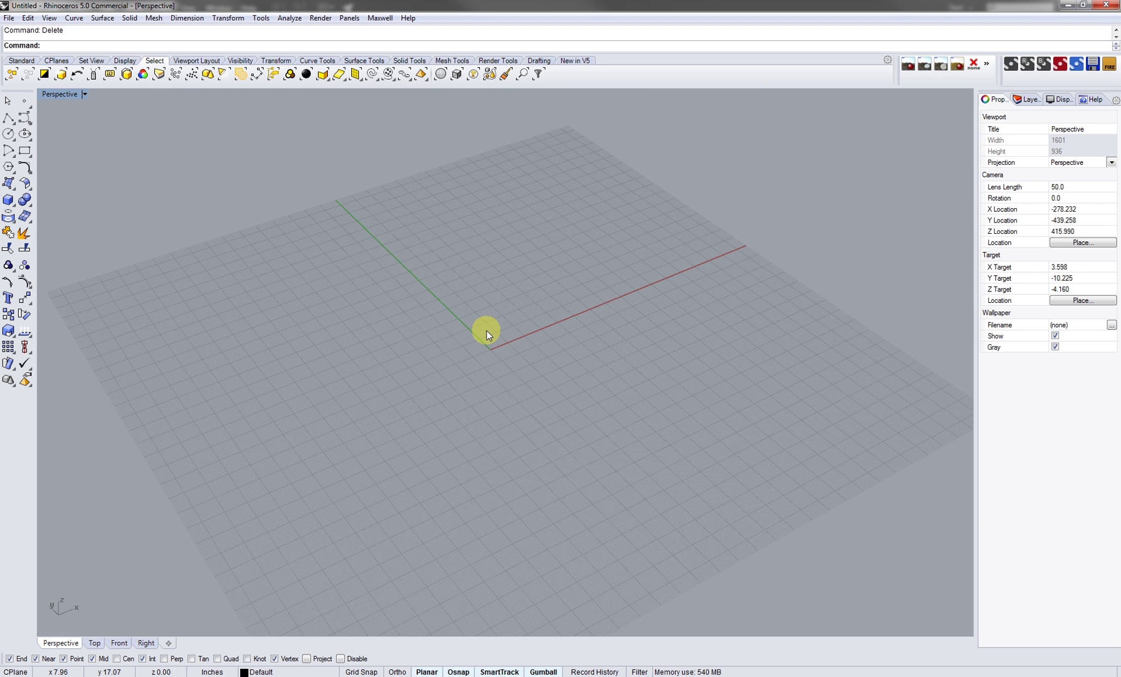
{"action": "right_click_drag", "start_coordinate": [482, 333], "coordinate": [430, 335], "text": "shift"}
{"action": "left_click", "coordinate": [352, 309]}
{"action": "left_click", "coordinate": [603, 444]}
{"action": "left_click", "coordinate": [564, 442]}
{"action": "right_click_drag", "start_coordinate": [494, 409], "coordinate": [546, 394]}
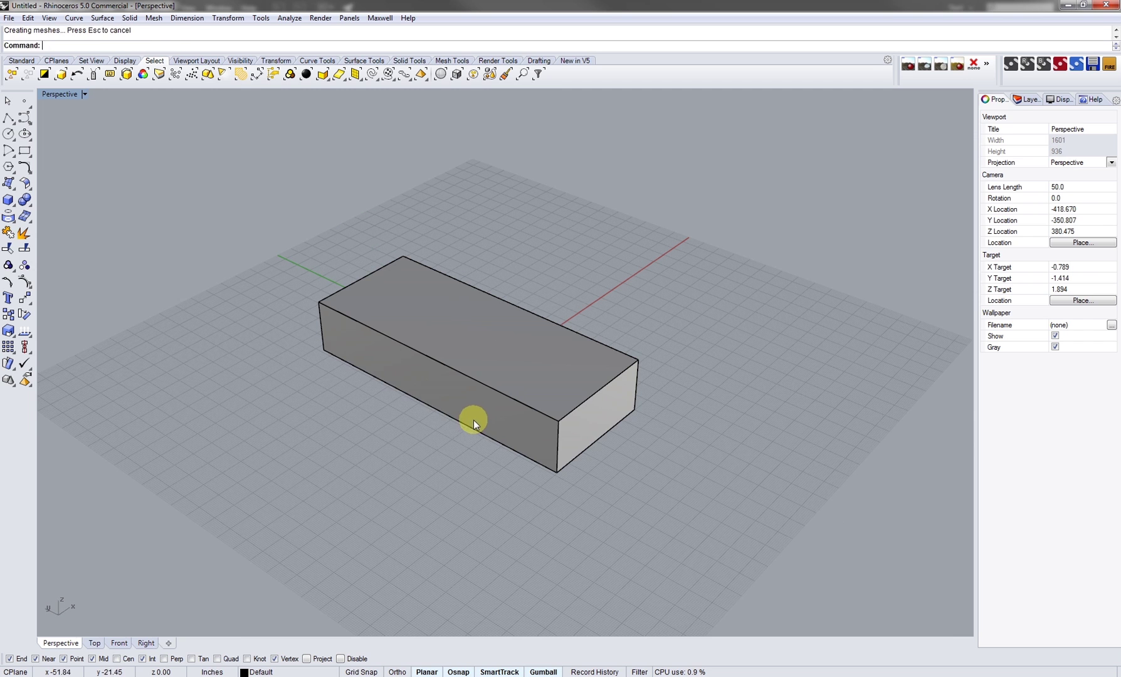
Step: Draw a second, taller box that overlaps the long side of the first box
{"action": "right_click", "coordinate": [473, 422]}
{"action": "left_click", "coordinate": [465, 425]}
{"action": "left_click", "coordinate": [216, 472]}
{"action": "left_click", "coordinate": [233, 385]}
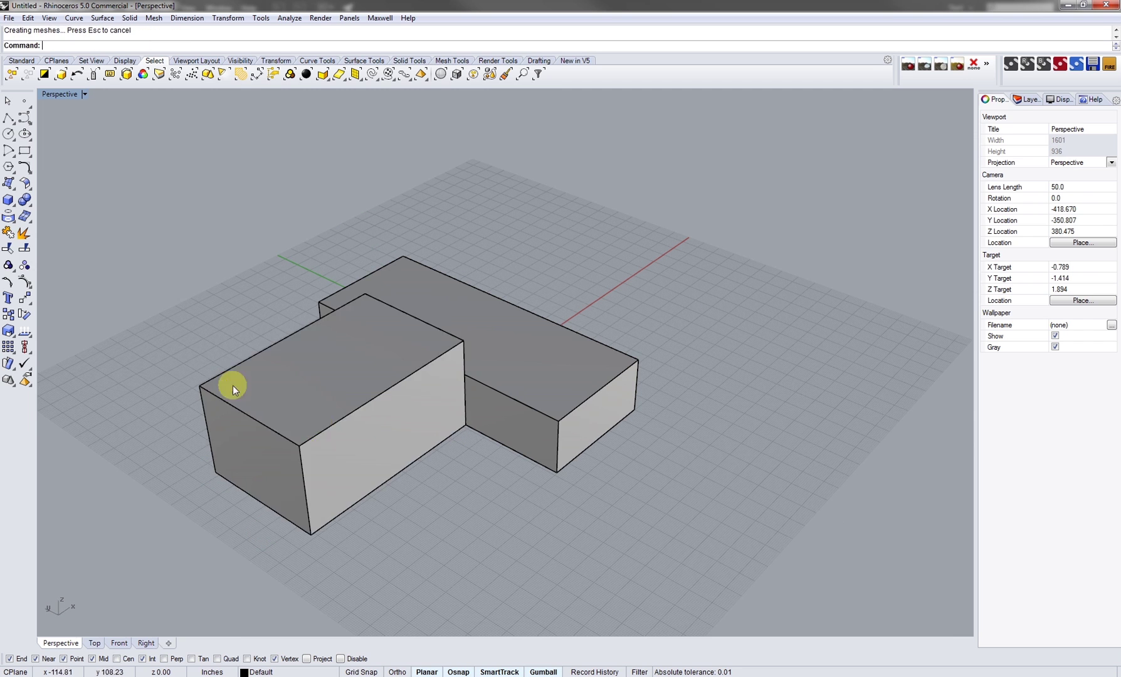
{"action": "right_click_drag", "start_coordinate": [233, 386], "coordinate": [312, 418]}
Step: Stretch the second box lengthwise along X so it extends further out from the first box
{"action": "left_click", "coordinate": [354, 394]}
{"action": "left_click_drag", "start_coordinate": [223, 433], "coordinate": [182, 444]}
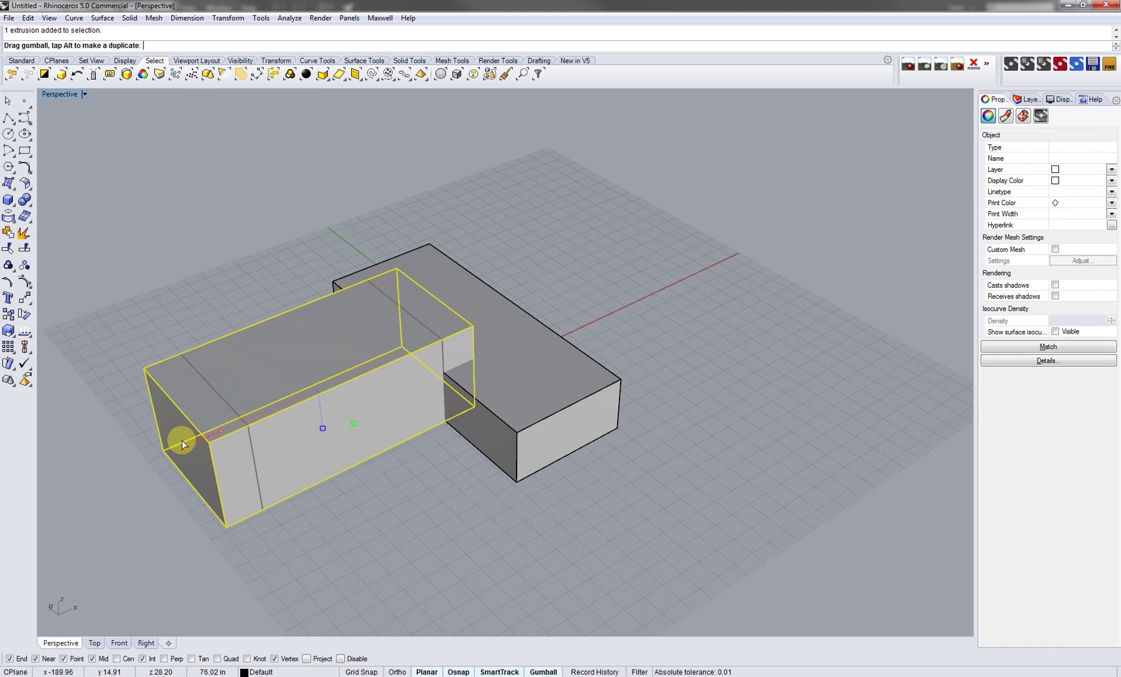
{"action": "right_click_drag", "start_coordinate": [326, 429], "coordinate": [360, 408]}
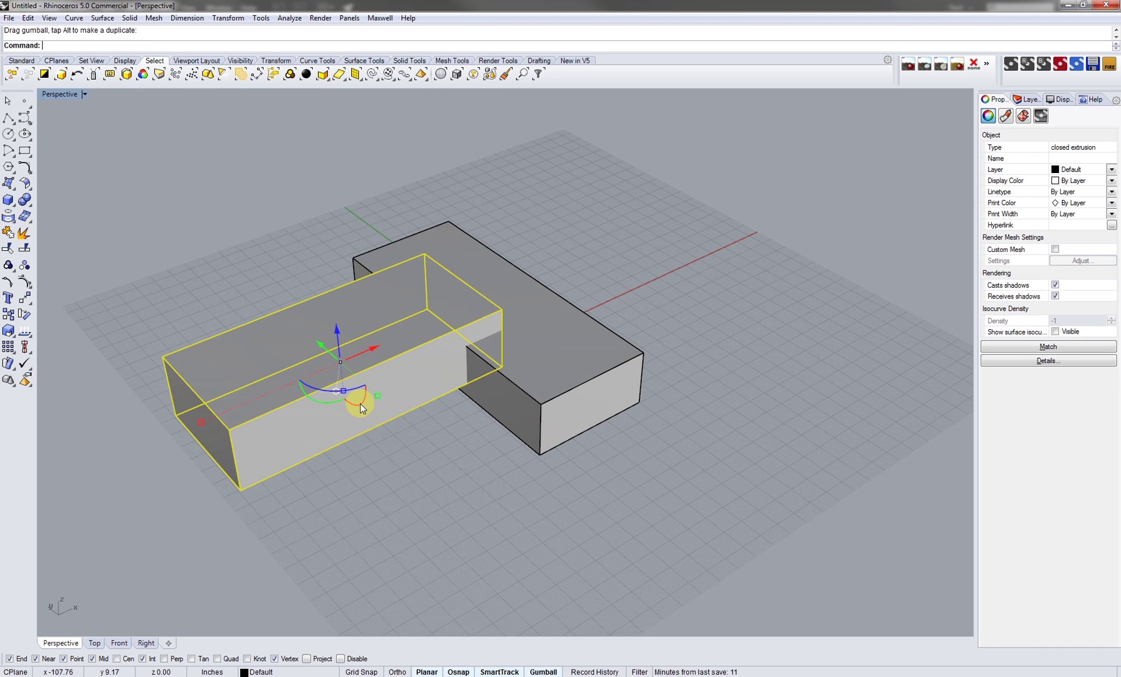
Step: Place a duplicate of the second box across the other two, rotated in plan and tilted steeply upward
{"action": "left_click_drag", "start_coordinate": [327, 420], "coordinate": [360, 420]}
{"action": "left_click_drag", "start_coordinate": [388, 458], "coordinate": [515, 405]}
{"action": "right_click_drag", "start_coordinate": [502, 461], "coordinate": [417, 349]}
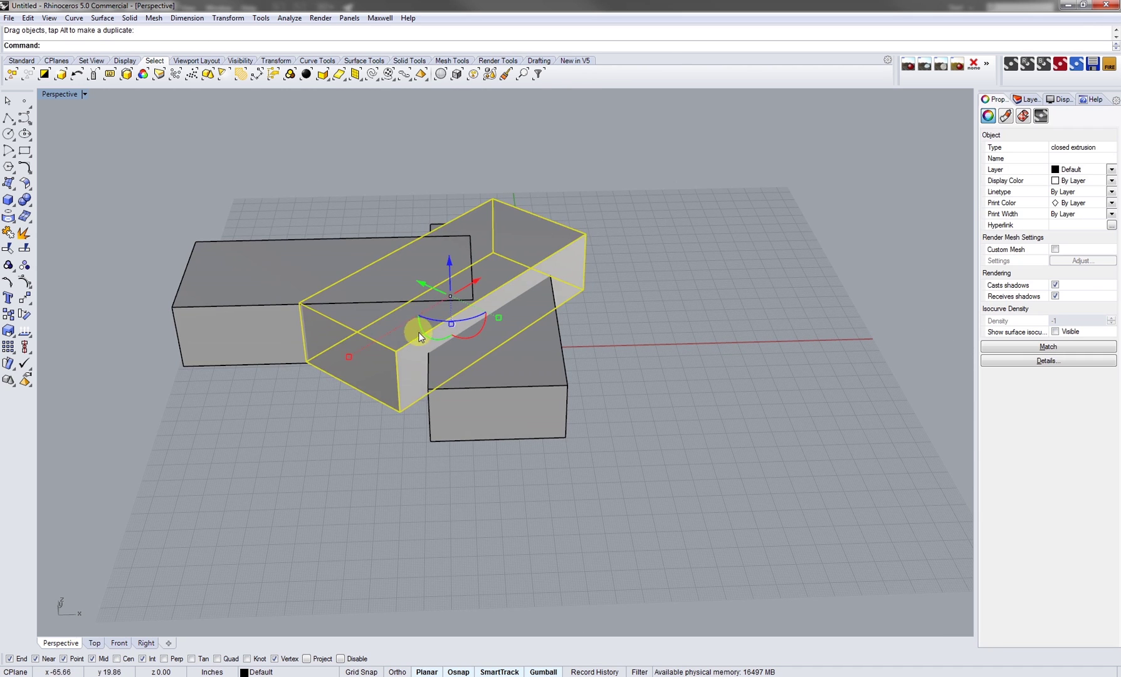
{"action": "left_click_drag", "start_coordinate": [419, 336], "coordinate": [438, 341]}
Step: Rotate and tilt the second box so it meets the other boxes at an angle
{"action": "left_click", "coordinate": [336, 298]}
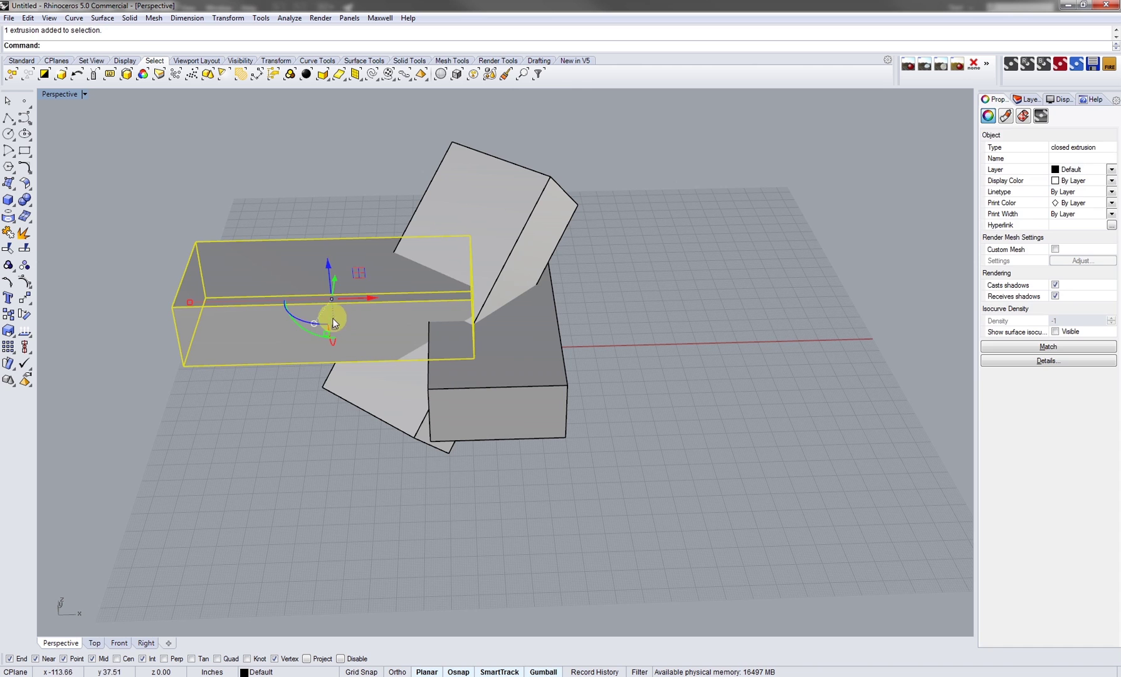
{"action": "left_click_drag", "start_coordinate": [311, 336], "coordinate": [298, 325]}
{"action": "left_click_drag", "start_coordinate": [365, 313], "coordinate": [413, 328]}
{"action": "right_click_drag", "start_coordinate": [413, 328], "coordinate": [439, 348], "text": "shift"}
Step: Merge all three overlapping boxes into one solid with Boolean Union
{"action": "left_click_drag", "start_coordinate": [766, 456], "coordinate": [191, 254]}
{"action": "right_click_drag", "start_coordinate": [182, 259], "coordinate": [213, 314], "text": "shift"}
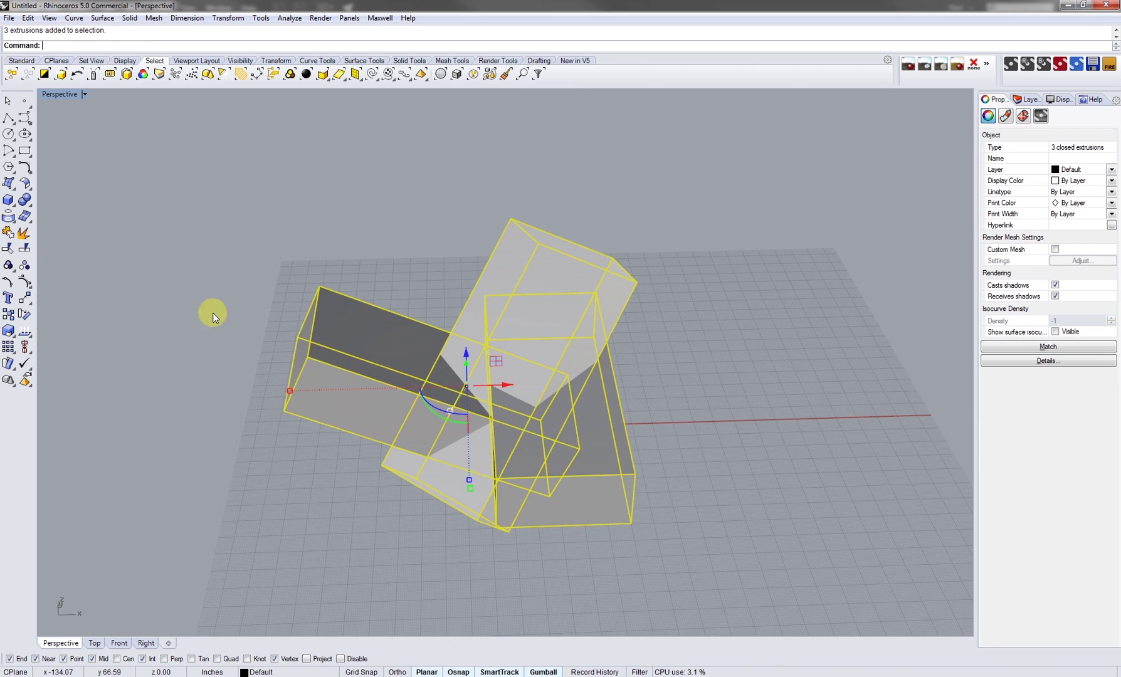
{"action": "left_click", "coordinate": [25, 200]}
{"action": "right_click_drag", "start_coordinate": [383, 376], "coordinate": [499, 438]}
Step: Paste a copy of the merged solid in place, rotate it through the original and rescale it lengthwise
{"action": "left_click", "coordinate": [484, 409]}
{"action": "key", "text": "ctrl+c"}
{"action": "key", "text": "ctrl+v"}
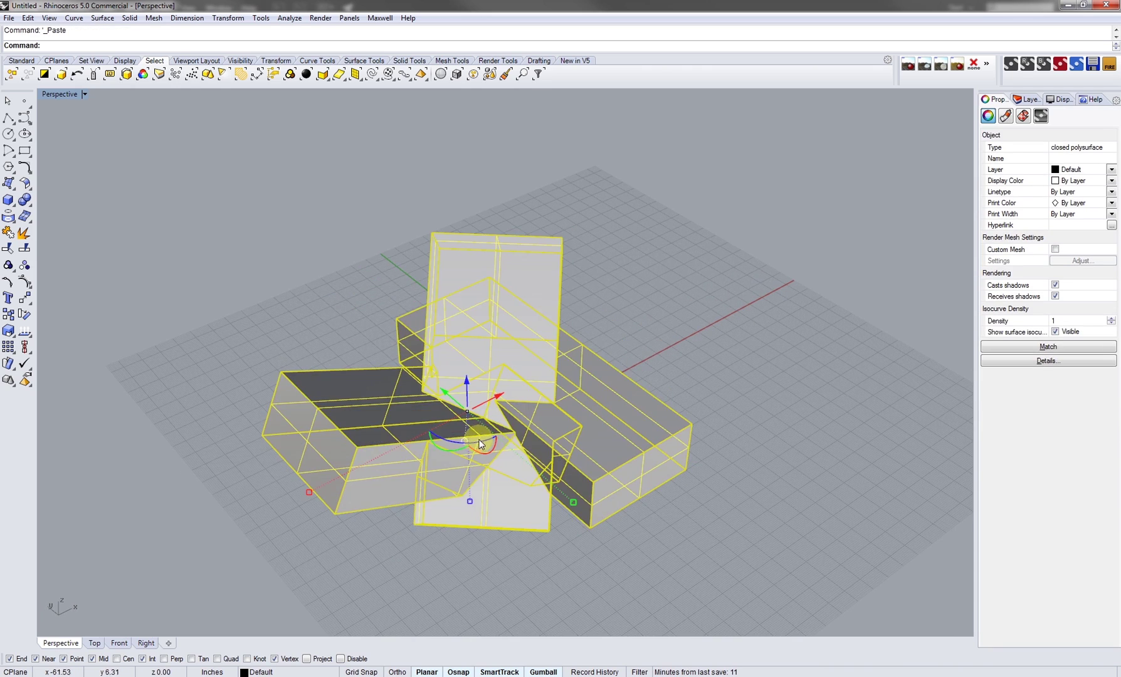
{"action": "left_click_drag", "start_coordinate": [480, 443], "coordinate": [249, 534]}
{"action": "right_click_drag", "start_coordinate": [345, 481], "coordinate": [402, 433], "text": "shift"}
{"action": "right_click_drag", "start_coordinate": [403, 433], "coordinate": [387, 427]}
{"action": "right_click_drag", "start_coordinate": [506, 452], "coordinate": [487, 406]}
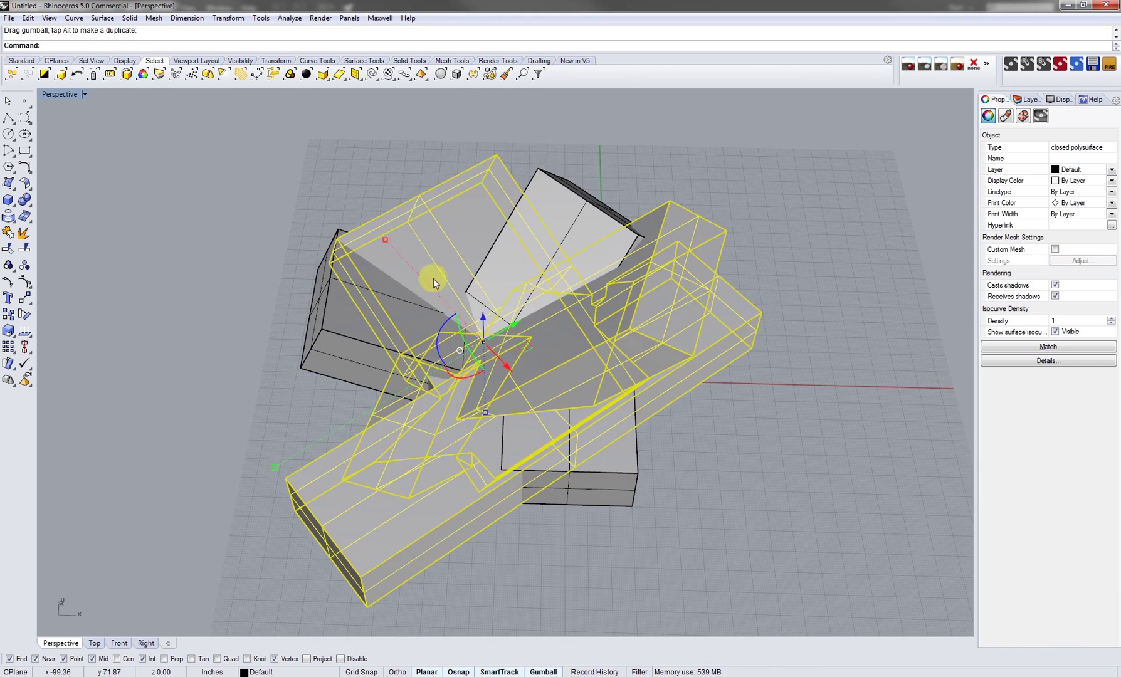
{"action": "left_click_drag", "start_coordinate": [386, 240], "coordinate": [420, 271]}
Step: Combine the original solid and its rotated copy into a single cluster with Boolean Union
{"action": "right_click_drag", "start_coordinate": [552, 424], "coordinate": [499, 376], "text": "shift"}
{"action": "left_click", "coordinate": [545, 420], "text": "shift"}
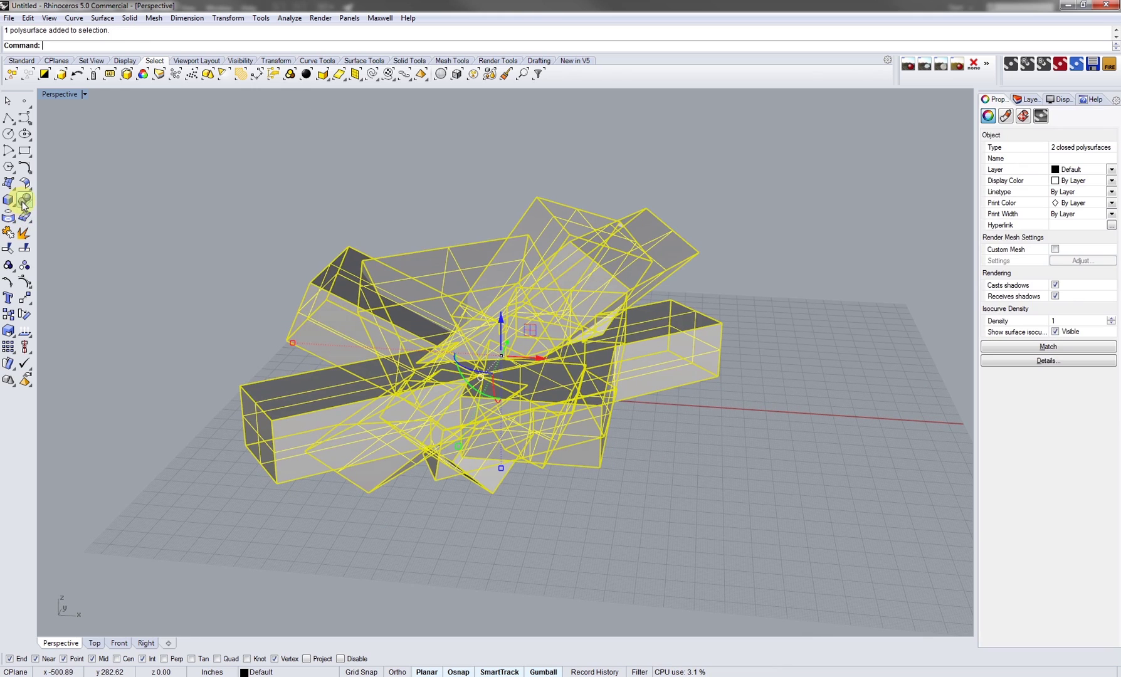
{"action": "left_click", "coordinate": [23, 201]}
{"action": "right_click_drag", "start_coordinate": [278, 328], "coordinate": [488, 376]}
{"action": "left_click", "coordinate": [501, 387]}
{"action": "key", "text": "Escape"}
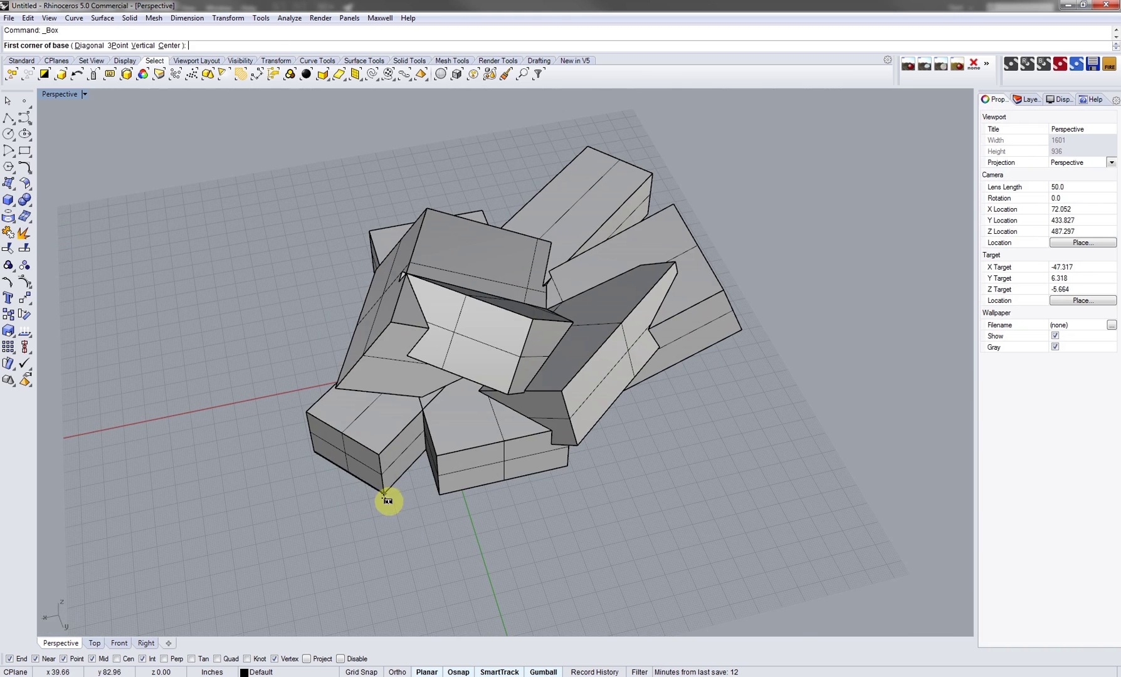
Step: Draw a large, tall box beside the cluster, starting from a bottom corner of one of its blocks
{"action": "left_click", "coordinate": [437, 496]}
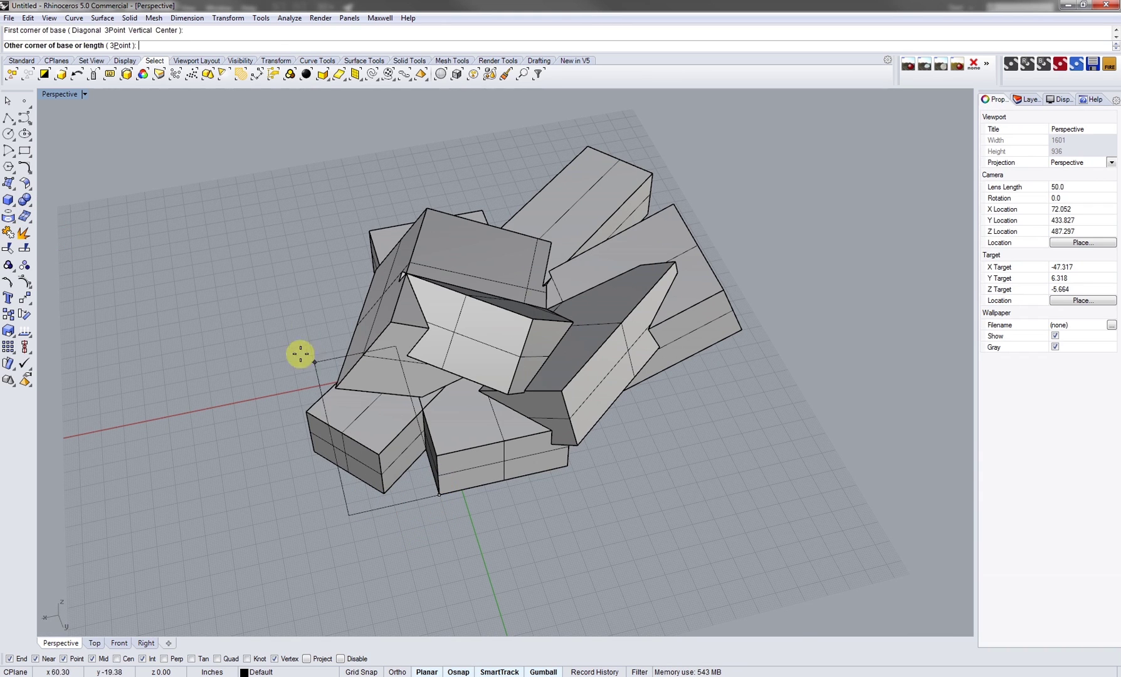
{"action": "left_click", "coordinate": [189, 305]}
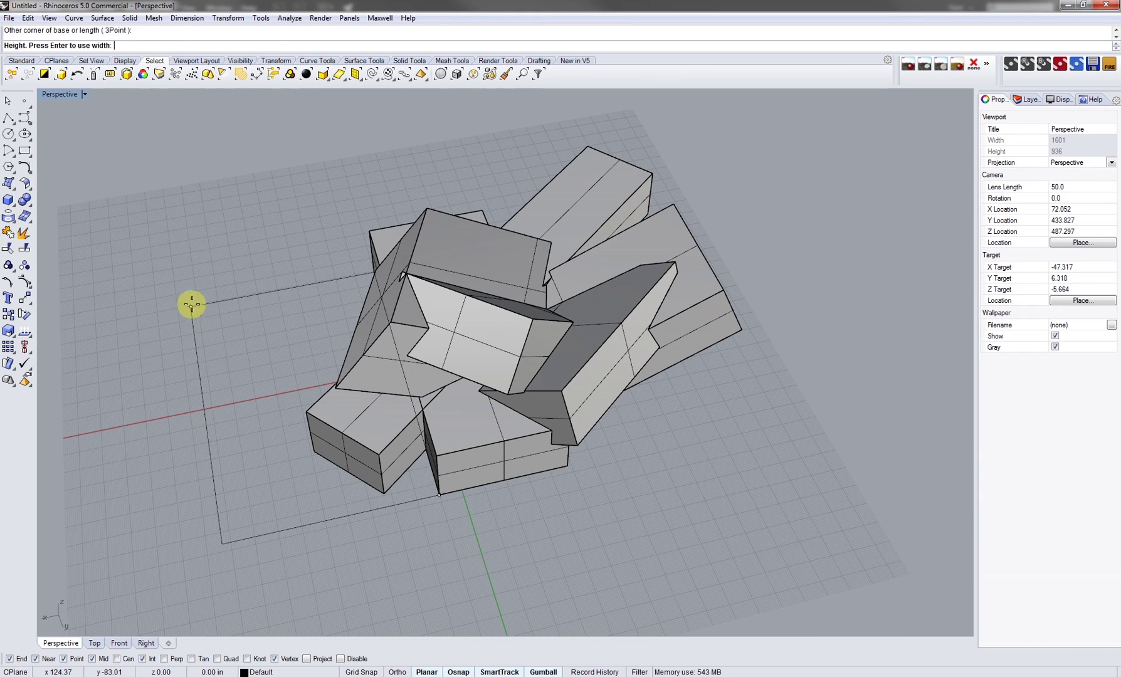
{"action": "left_click", "coordinate": [180, 137]}
{"action": "right_click_drag", "start_coordinate": [180, 138], "coordinate": [414, 341]}
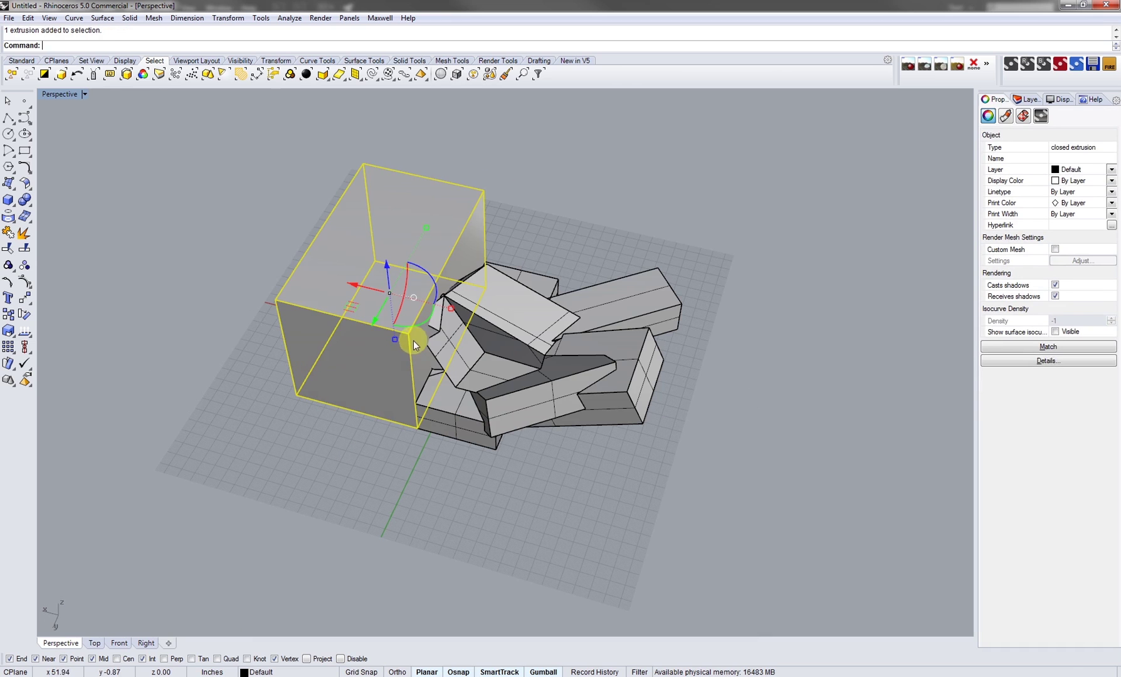
Step: Rotate the large box in plan and reposition it so it cuts through one side of the cluster
{"action": "left_click_drag", "start_coordinate": [424, 270], "coordinate": [415, 340]}
{"action": "right_click_drag", "start_coordinate": [415, 340], "coordinate": [504, 311]}
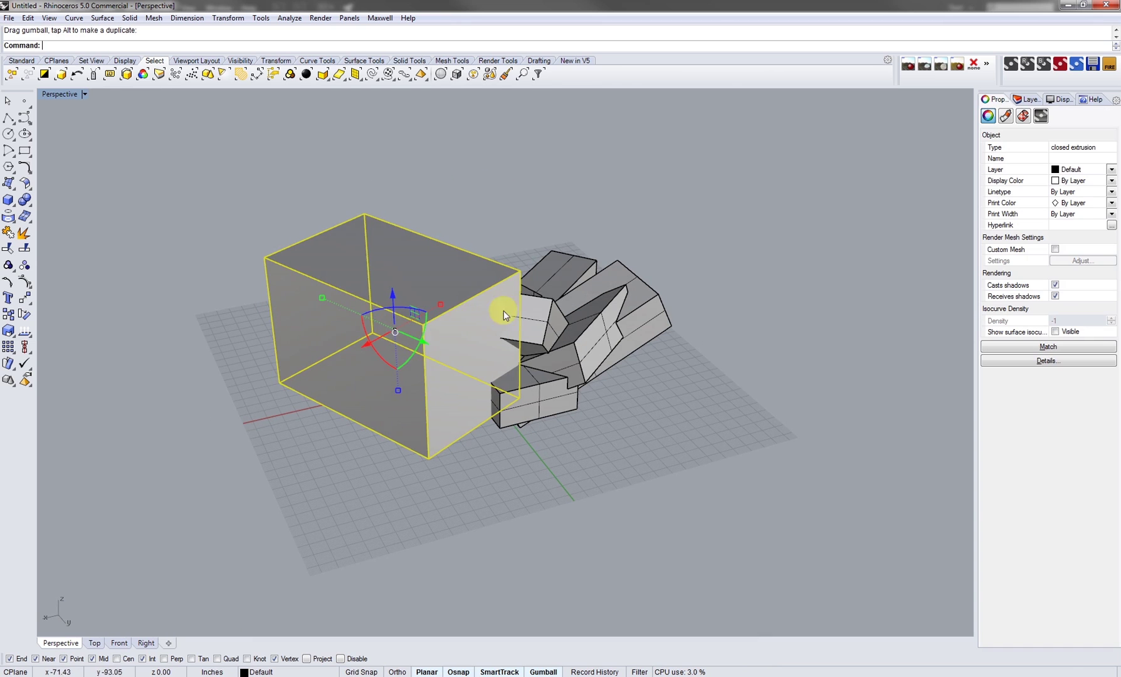
{"action": "left_click_drag", "start_coordinate": [430, 340], "coordinate": [494, 371]}
{"action": "right_click_drag", "start_coordinate": [494, 371], "coordinate": [421, 375]}
{"action": "left_click_drag", "start_coordinate": [400, 295], "coordinate": [400, 329]}
{"action": "right_click_drag", "start_coordinate": [438, 370], "coordinate": [463, 336]}
{"action": "left_click_drag", "start_coordinate": [445, 419], "coordinate": [445, 460]}
{"action": "right_click_drag", "start_coordinate": [479, 379], "coordinate": [499, 432]}
Step: Paste a copy of the large box, rotate it and move it over another side of the cluster
{"action": "key", "text": "ctrl+v"}
{"action": "right_click_drag", "start_coordinate": [531, 394], "coordinate": [499, 336]}
{"action": "left_click_drag", "start_coordinate": [496, 340], "coordinate": [516, 281]}
{"action": "left_click_drag", "start_coordinate": [533, 286], "coordinate": [654, 480], "text": "shift"}
{"action": "right_click_drag", "start_coordinate": [507, 321], "coordinate": [537, 390]}
Step: Try a third large box, pasted, rotated and positioned at the cluster's open side, and delete it
{"action": "key", "text": "ctrl+c"}
{"action": "key", "text": "ctrl+v"}
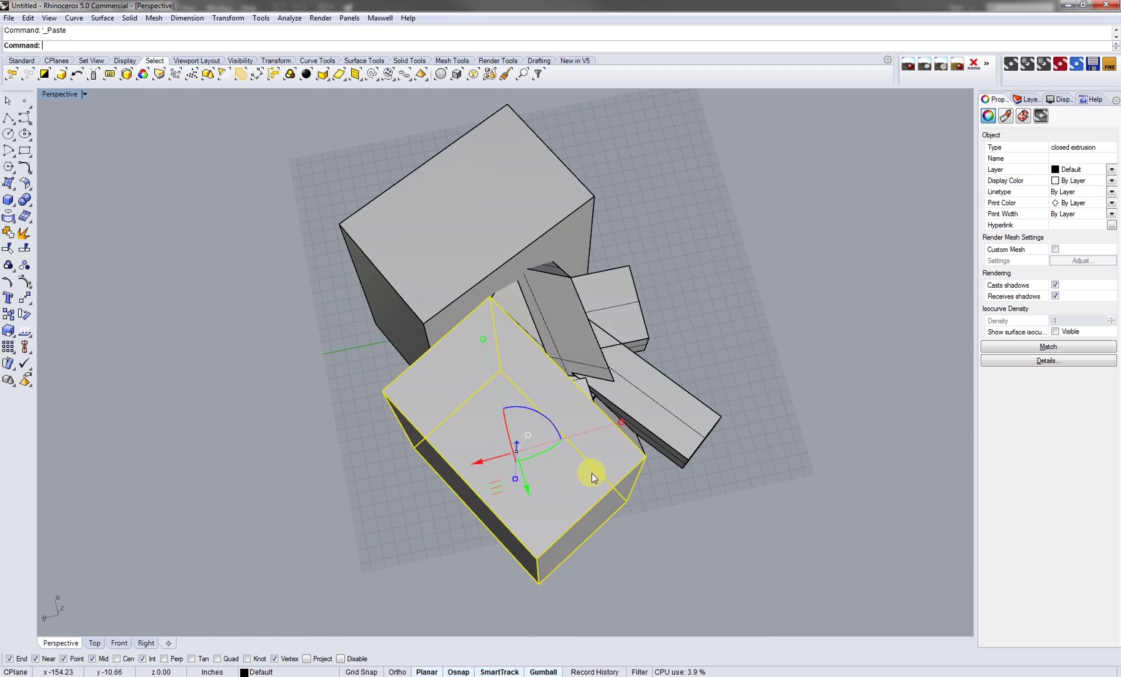
{"action": "right_click_drag", "start_coordinate": [594, 478], "coordinate": [617, 430]}
{"action": "left_click_drag", "start_coordinate": [557, 390], "coordinate": [514, 419]}
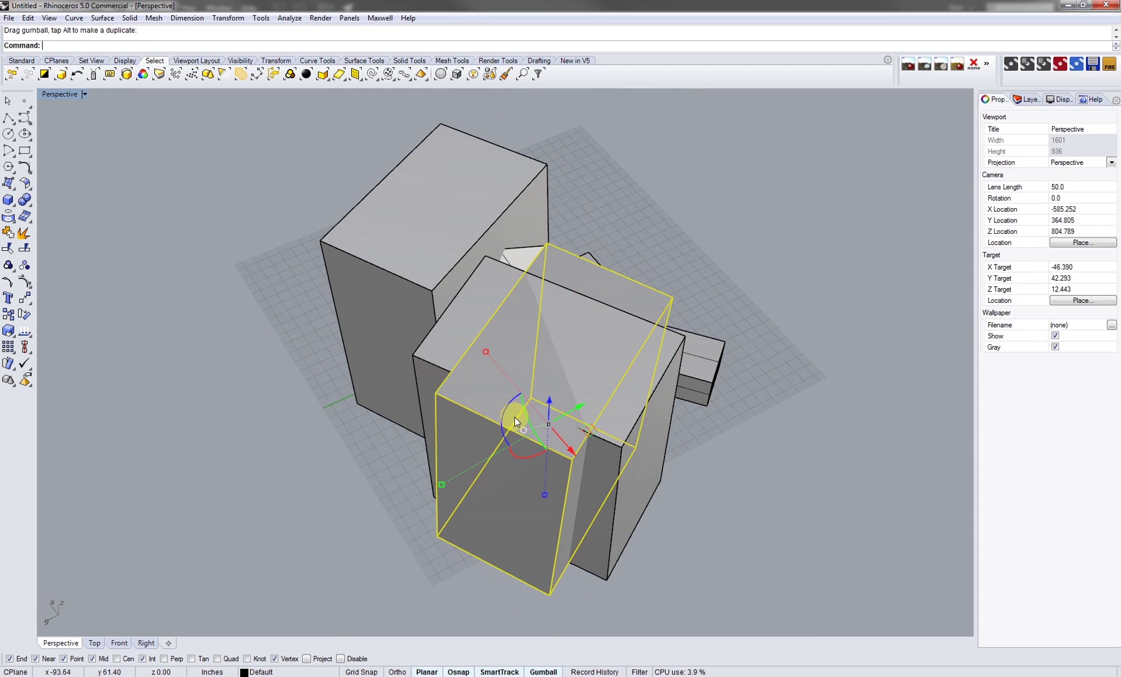
{"action": "left_click_drag", "start_coordinate": [556, 355], "coordinate": [746, 257], "text": "shift"}
{"action": "right_click_drag", "start_coordinate": [746, 258], "coordinate": [590, 472]}
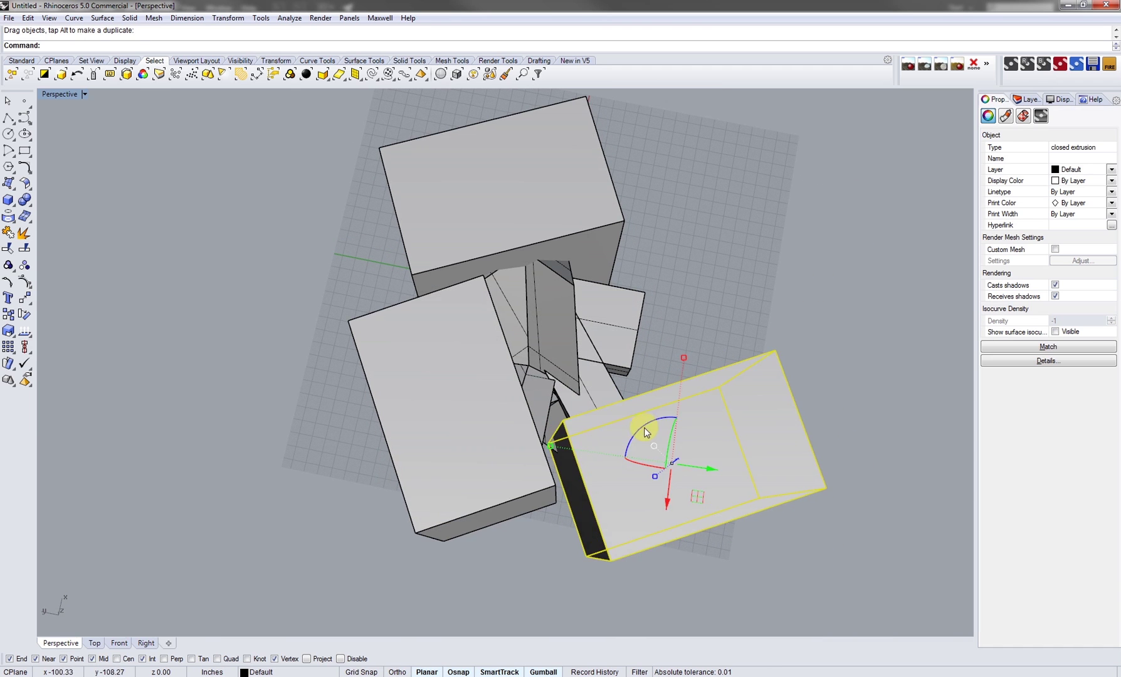
{"action": "left_click_drag", "start_coordinate": [642, 428], "coordinate": [631, 454]}
{"action": "left_click_drag", "start_coordinate": [707, 436], "coordinate": [660, 411]}
{"action": "right_click_drag", "start_coordinate": [663, 422], "coordinate": [543, 505]}
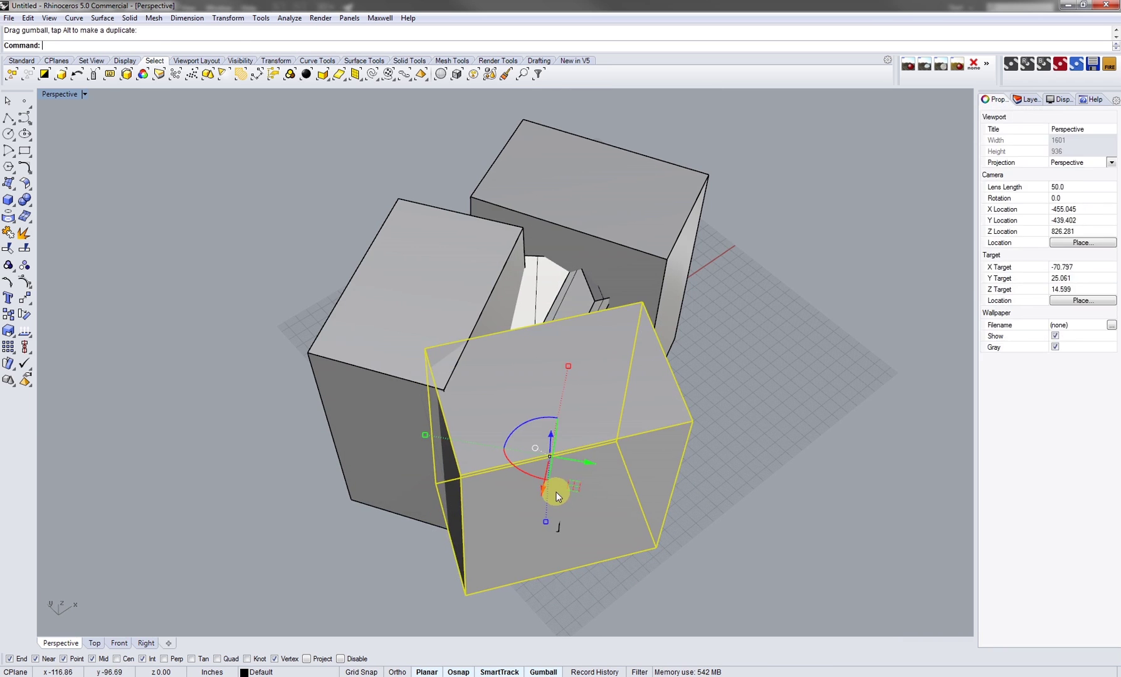
{"action": "key", "text": "Delete"}
{"action": "mouse_move", "coordinate": [534, 406]}
{"action": "right_mouse_down"}
{"action": "mouse_move", "coordinate": [500, 442]}
{"action": "mouse_move", "coordinate": [524, 396]}
{"action": "right_mouse_up"}
{"action": "left_click", "coordinate": [518, 413]}
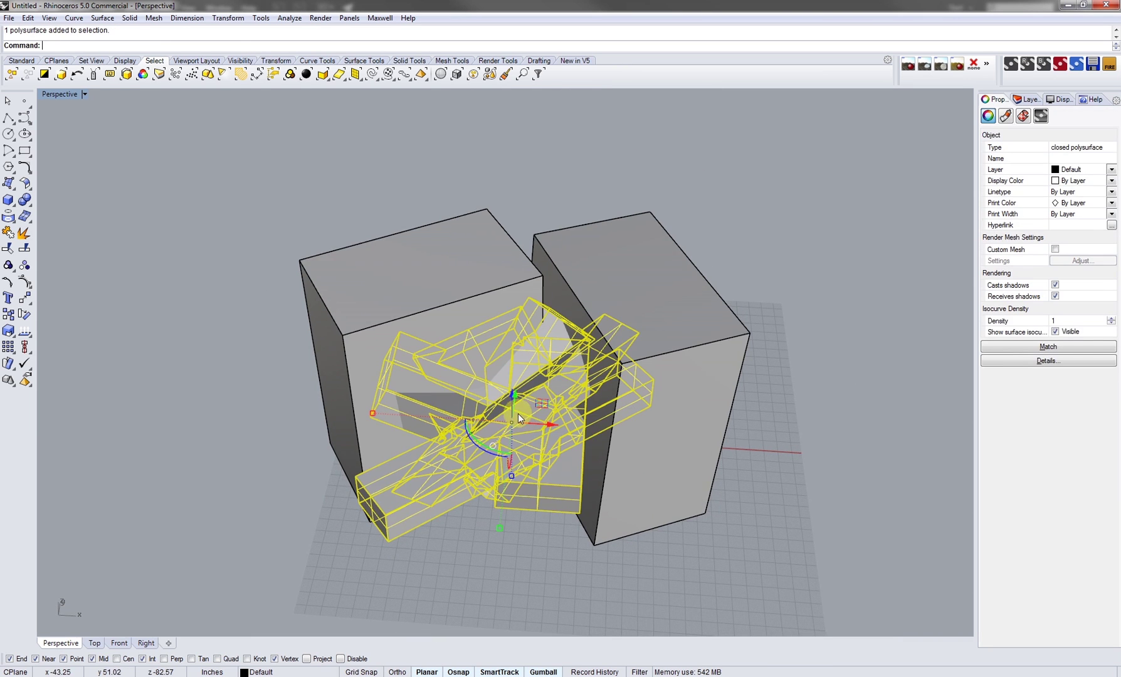
{"action": "right_click_drag", "start_coordinate": [508, 465], "coordinate": [549, 394]}
{"action": "key", "text": "Escape"}
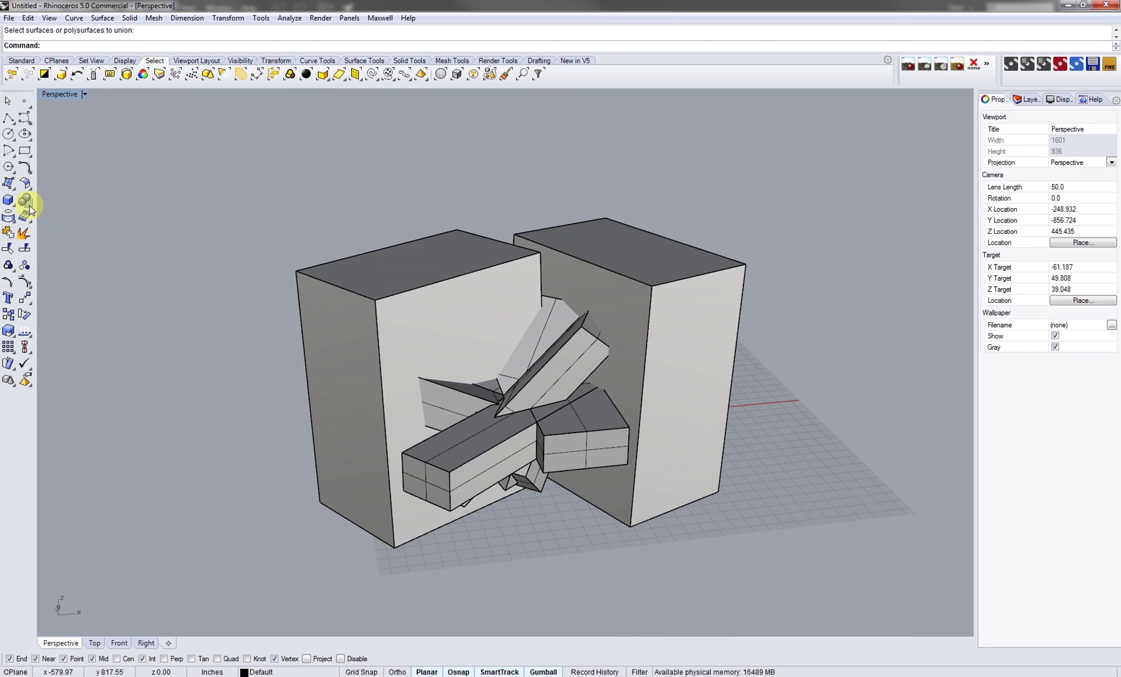
Step: Boolean Split the cluster using both large boxes as the cutting solids
{"action": "left_click", "coordinate": [30, 209]}
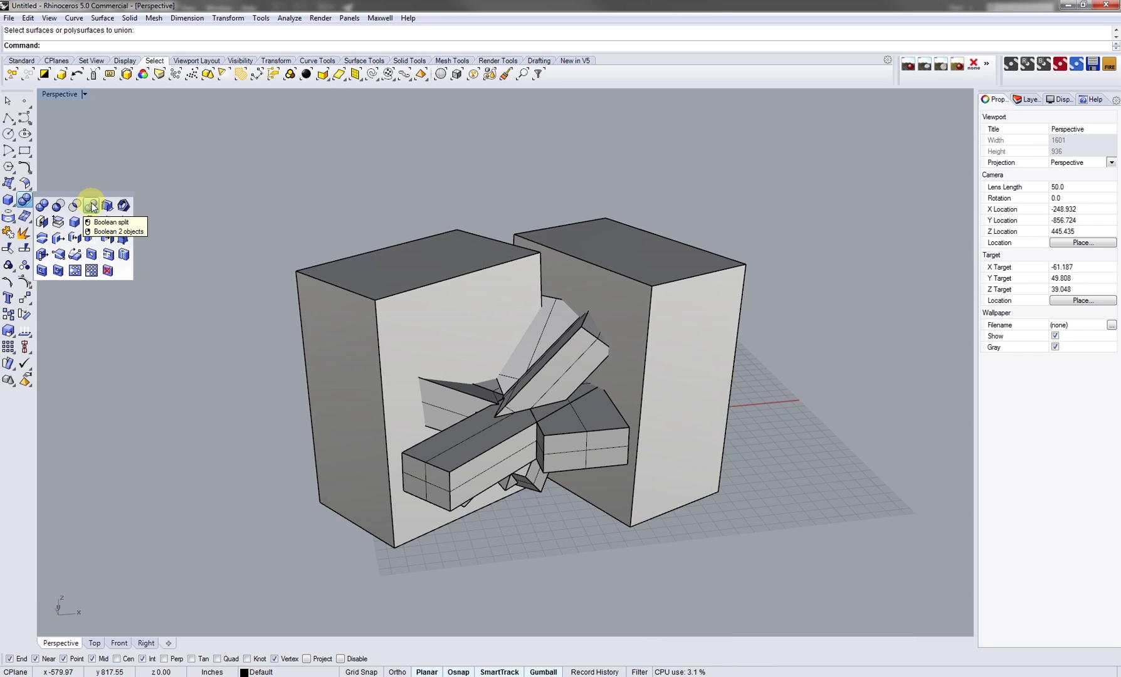
{"action": "left_click", "coordinate": [92, 206]}
{"action": "right_click_drag", "start_coordinate": [429, 406], "coordinate": [401, 387], "text": "shift"}
{"action": "left_click", "coordinate": [437, 397]}
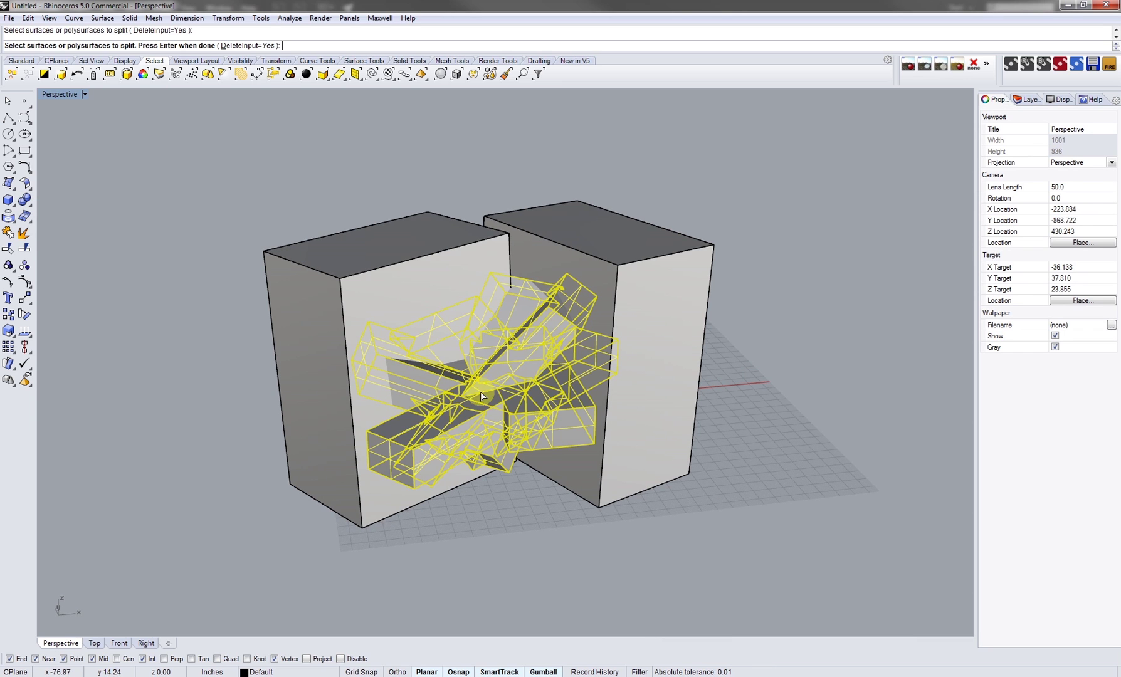
{"action": "right_click", "coordinate": [500, 367]}
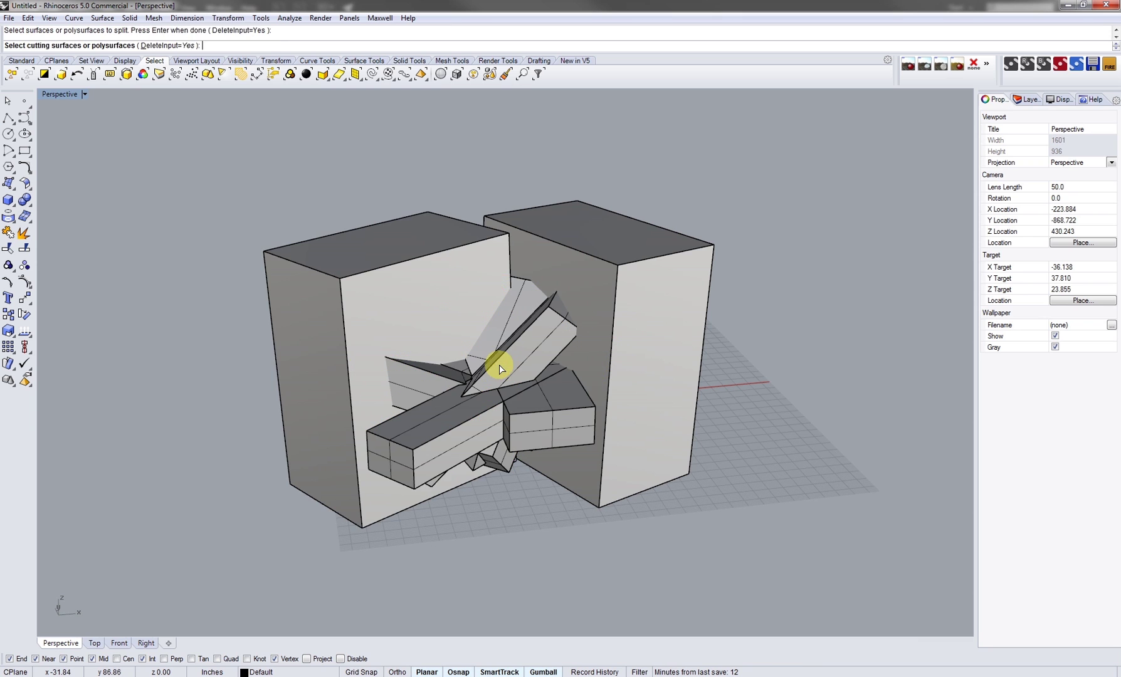
{"action": "left_click", "coordinate": [421, 309]}
{"action": "left_click", "coordinate": [553, 296]}
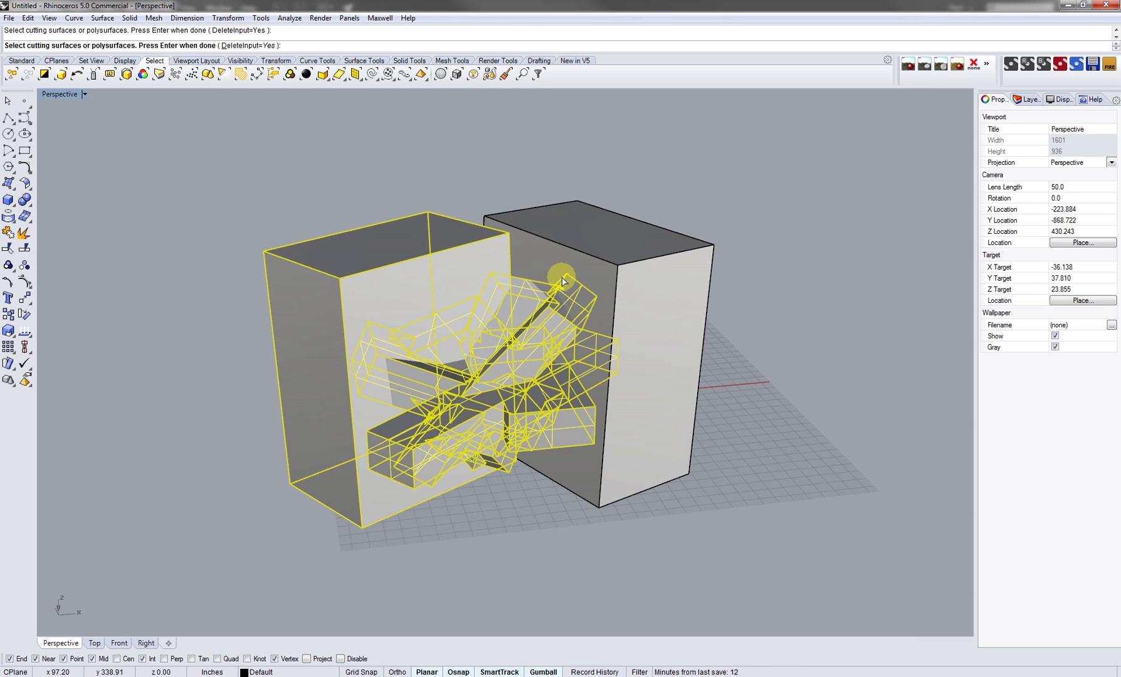
{"action": "left_click", "coordinate": [559, 300], "text": "ctrl"}
{"action": "left_click", "coordinate": [587, 268]}
{"action": "right_click", "coordinate": [588, 268]}
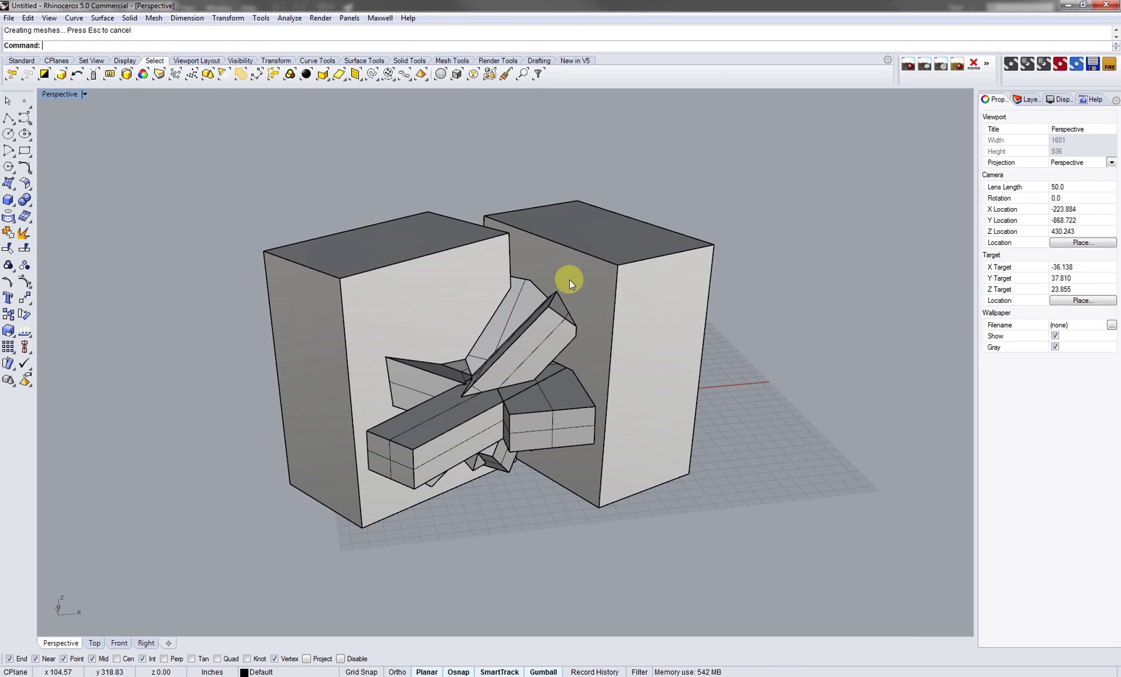
Step: Delete the two large cutting boxes from around the split cluster
{"action": "right_click_drag", "start_coordinate": [570, 279], "coordinate": [573, 282]}
{"action": "left_click", "coordinate": [574, 283]}
{"action": "key", "text": "Delete"}
{"action": "left_click", "coordinate": [459, 284]}
{"action": "key", "text": "Delete"}
{"action": "right_click_drag", "start_coordinate": [460, 285], "coordinate": [546, 243]}
Step: Pull one split end piece away from the cluster to examine the cut, and undo the move
{"action": "left_click", "coordinate": [582, 311]}
{"action": "right_click_drag", "start_coordinate": [582, 311], "coordinate": [526, 368]}
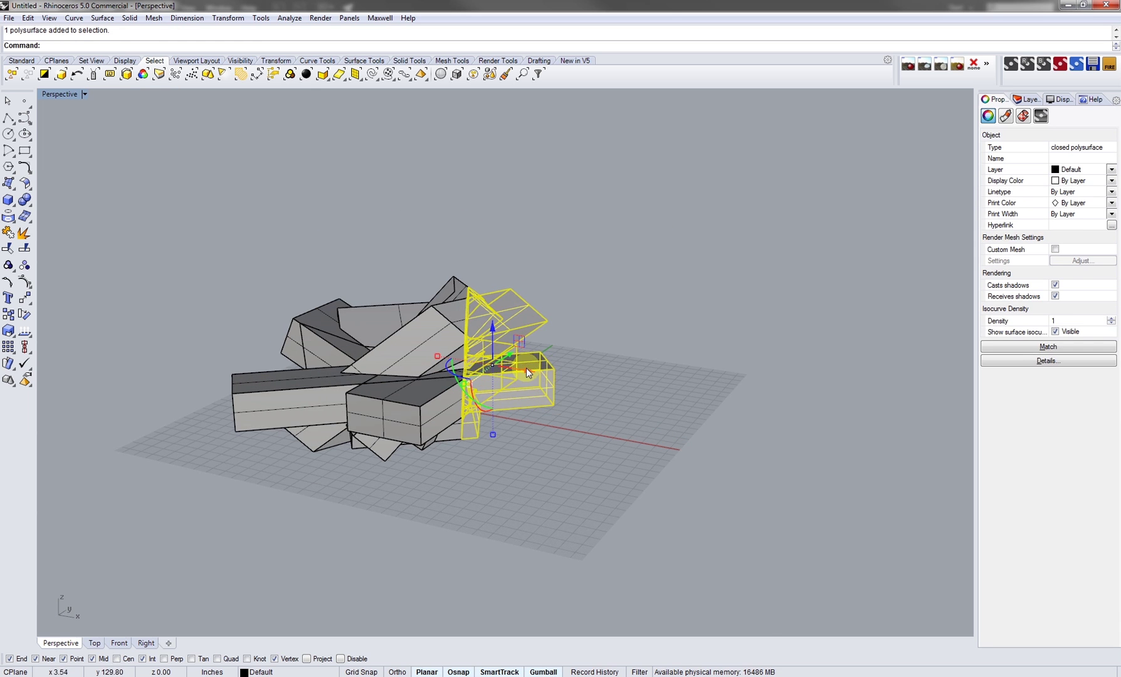
{"action": "left_click_drag", "start_coordinate": [625, 381], "coordinate": [658, 387]}
{"action": "left_click", "coordinate": [537, 229]}
{"action": "right_click_drag", "start_coordinate": [535, 238], "coordinate": [501, 469]}
{"action": "scroll", "coordinate": [631, 364], "scroll_direction": "up", "scroll_amount": 6}
{"action": "key", "text": "ctrl+z"}
Step: Pull the opposite split piece clear of the cluster to examine its cut faces, and undo the move
{"action": "left_click", "coordinate": [456, 368]}
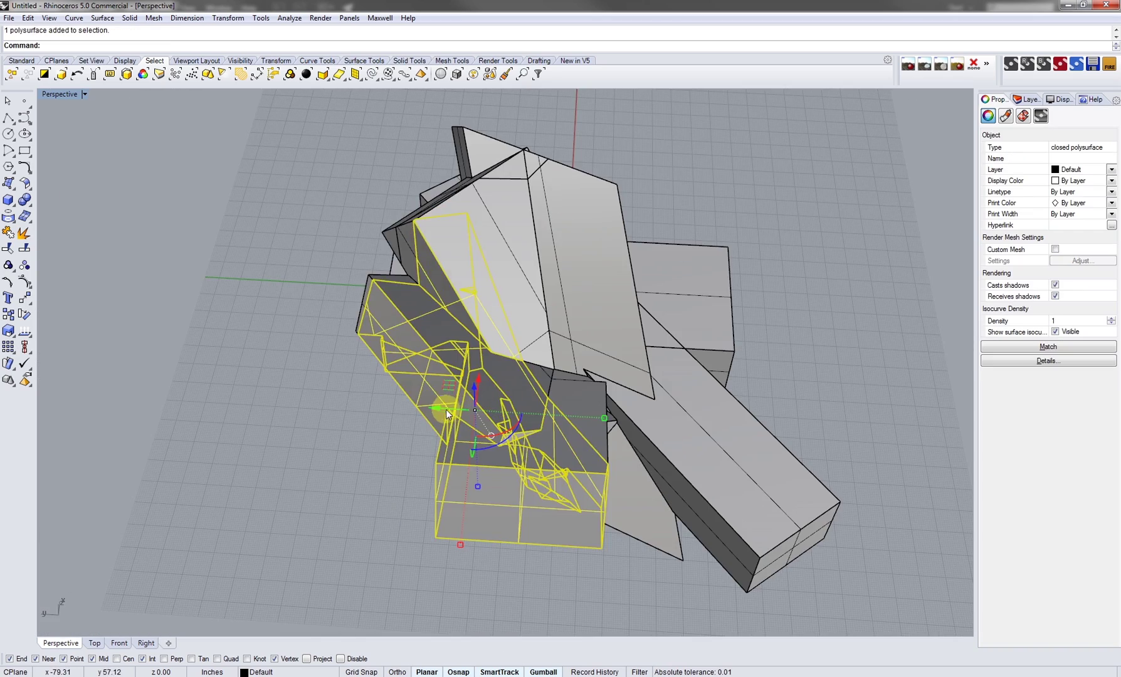
{"action": "left_click_drag", "start_coordinate": [446, 409], "coordinate": [250, 403]}
{"action": "right_click_drag", "start_coordinate": [249, 403], "coordinate": [300, 373]}
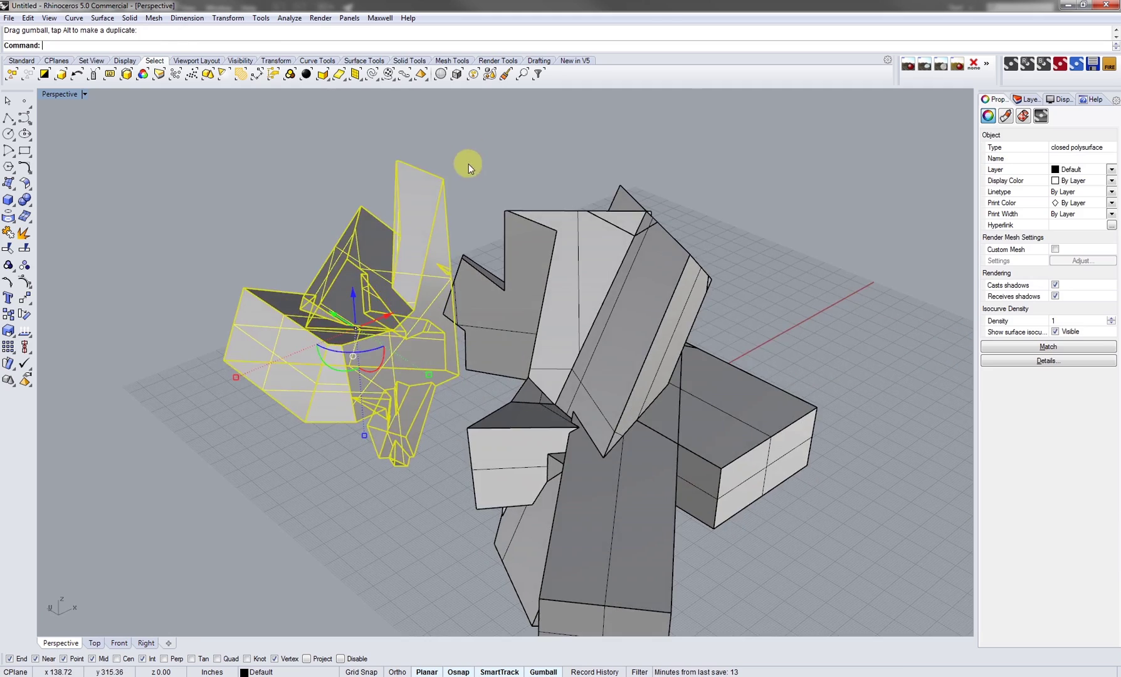
{"action": "left_click", "coordinate": [469, 164]}
{"action": "right_click_drag", "start_coordinate": [470, 166], "coordinate": [569, 367], "text": "shift"}
{"action": "key", "text": "ctrl+z"}
{"action": "key", "text": "Escape"}
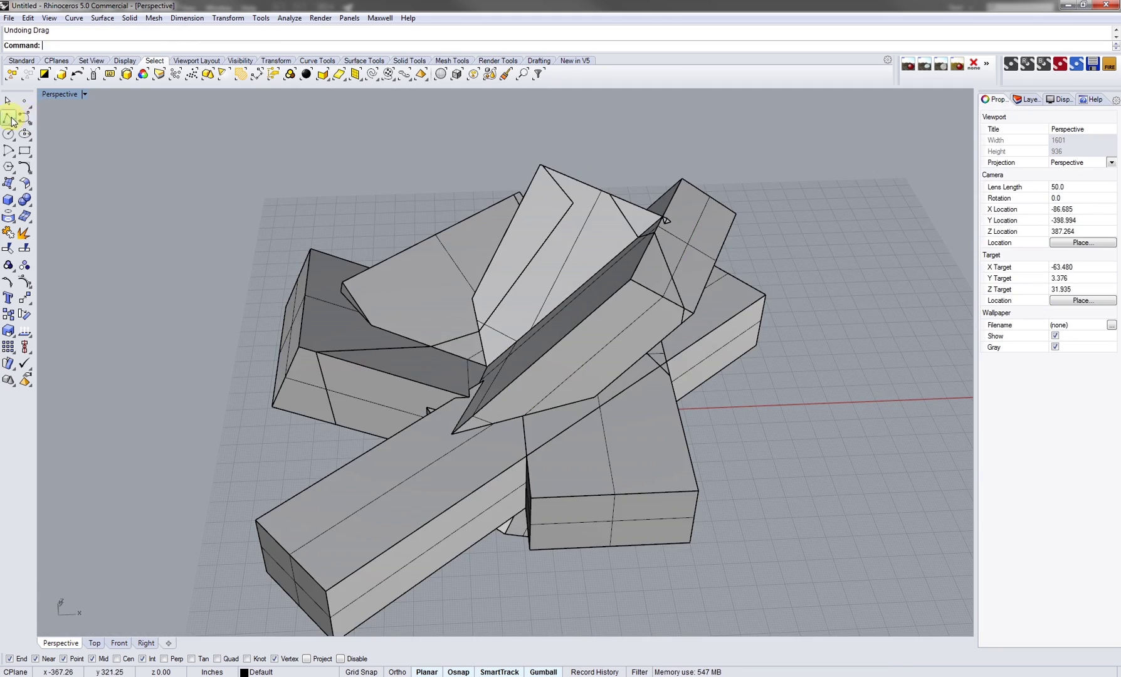
Step: Draw a two-segment polyline from the tilted block's lower tip through its edge corner to the front block's top corner
{"action": "right_click_drag", "start_coordinate": [425, 414], "coordinate": [472, 404]}
{"action": "left_click", "coordinate": [457, 389]}
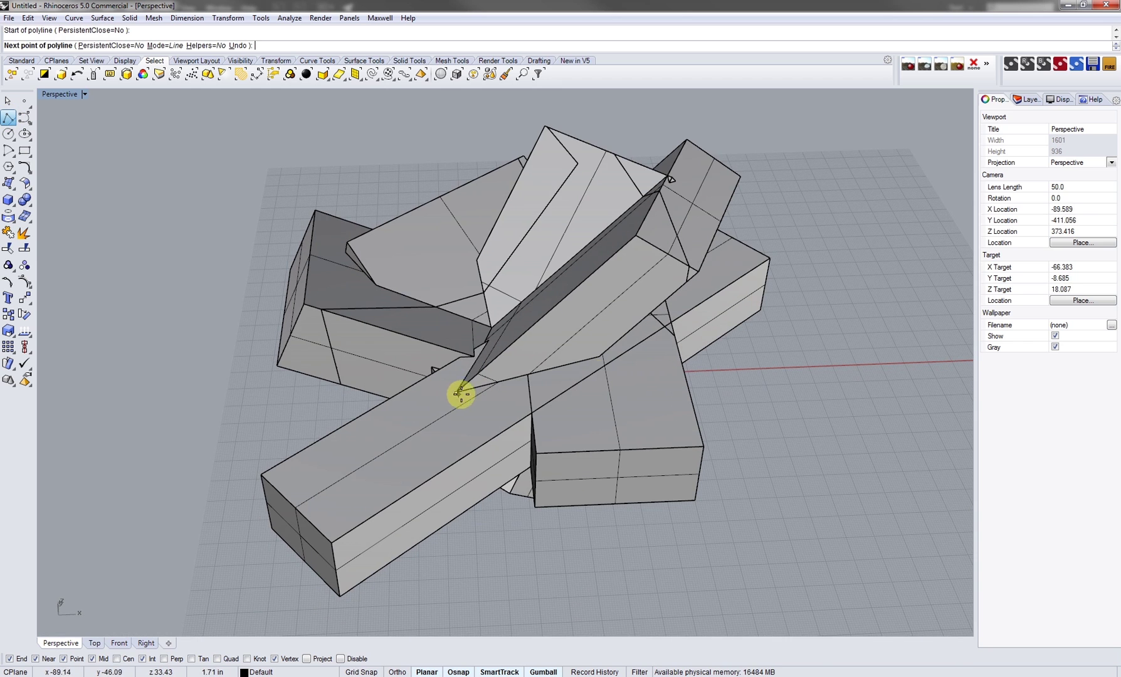
{"action": "left_click", "coordinate": [601, 360]}
{"action": "left_click", "coordinate": [702, 446]}
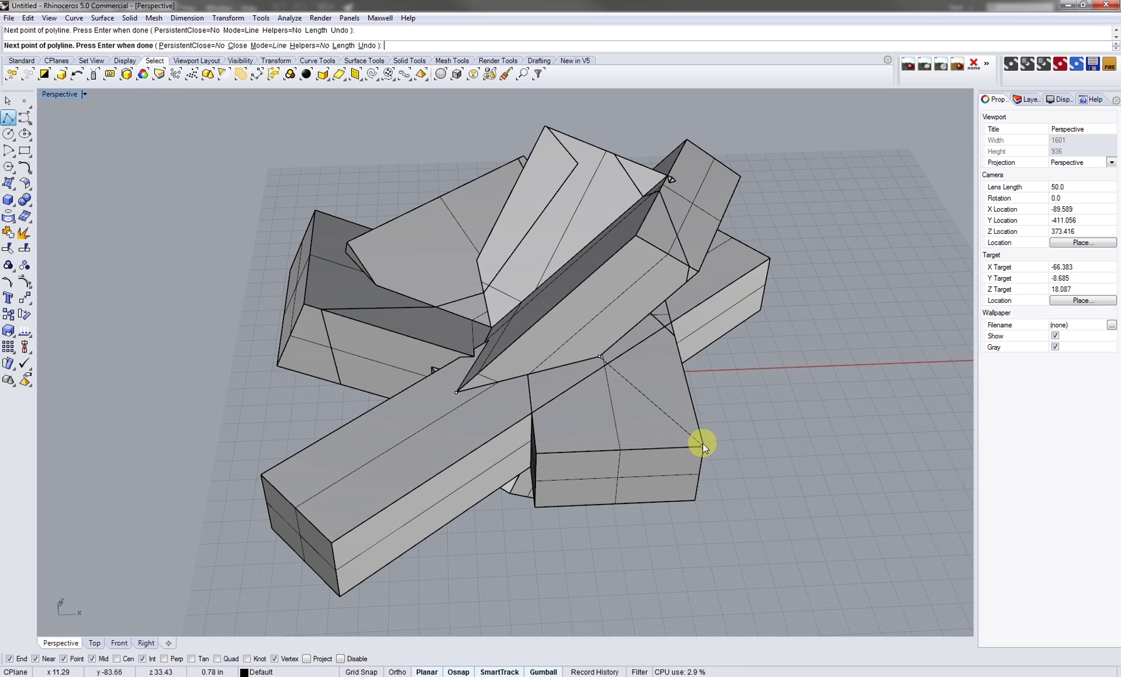
{"action": "right_click", "coordinate": [702, 446]}
Step: Draw a straight line from the polyline's end at the tilted block's tip outward past the long block, in line with its first segment
{"action": "left_click", "coordinate": [603, 365]}
{"action": "left_click", "coordinate": [640, 395]}
{"action": "key", "text": "Return"}
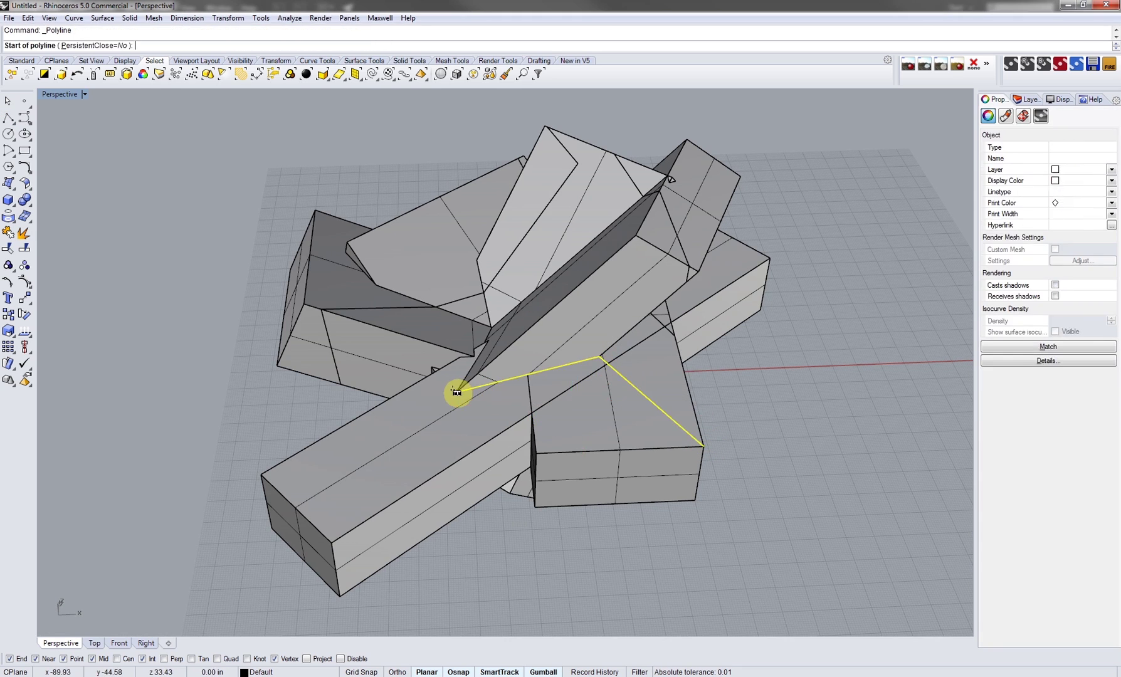
{"action": "left_click", "coordinate": [453, 394]}
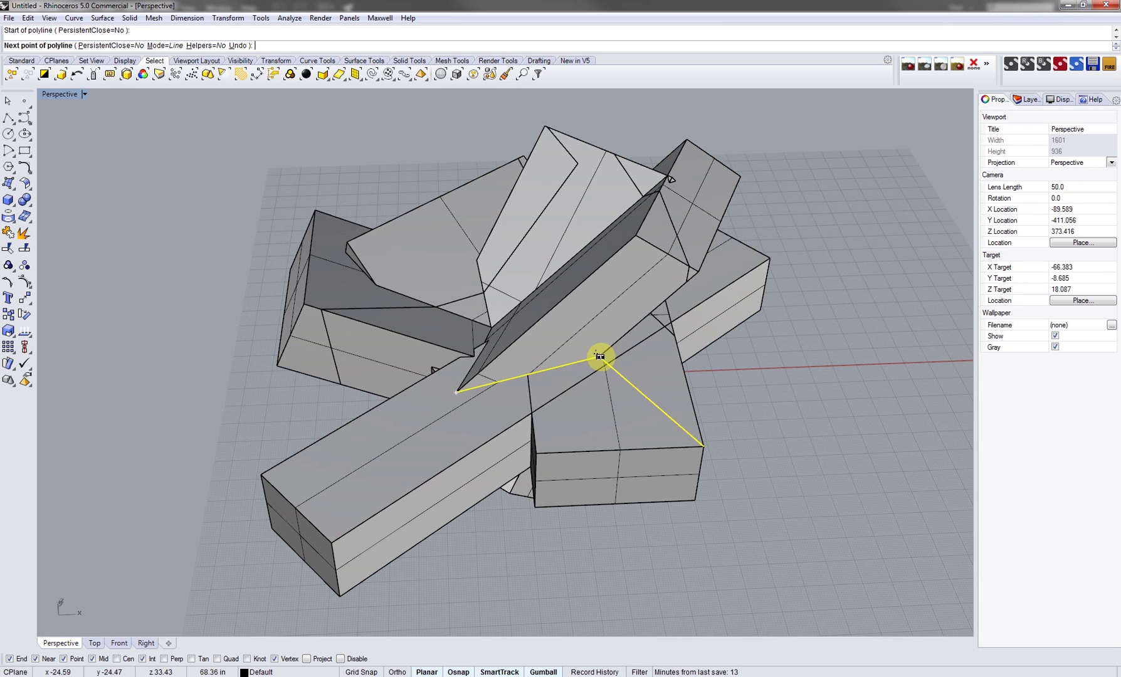
{"action": "left_click", "coordinate": [210, 453]}
{"action": "key", "text": "Return"}
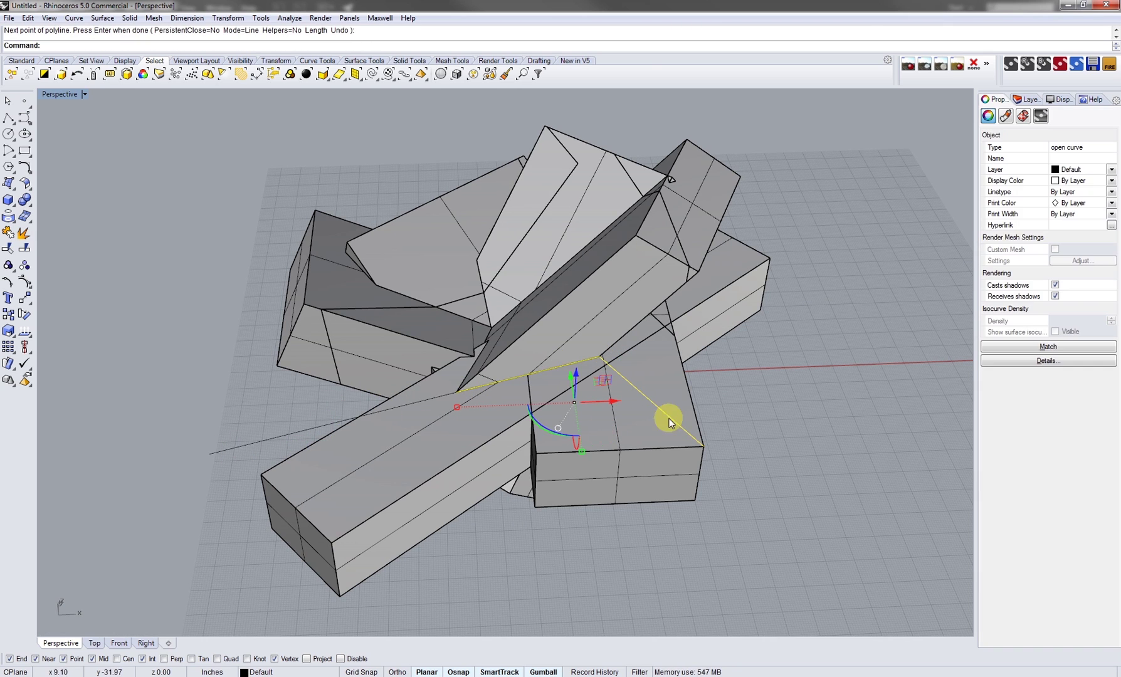
Step: Draw a line from the front block's top corner outward over the grid, continuing the polyline's second segment
{"action": "key", "text": "Return"}
{"action": "left_click", "coordinate": [704, 447]}
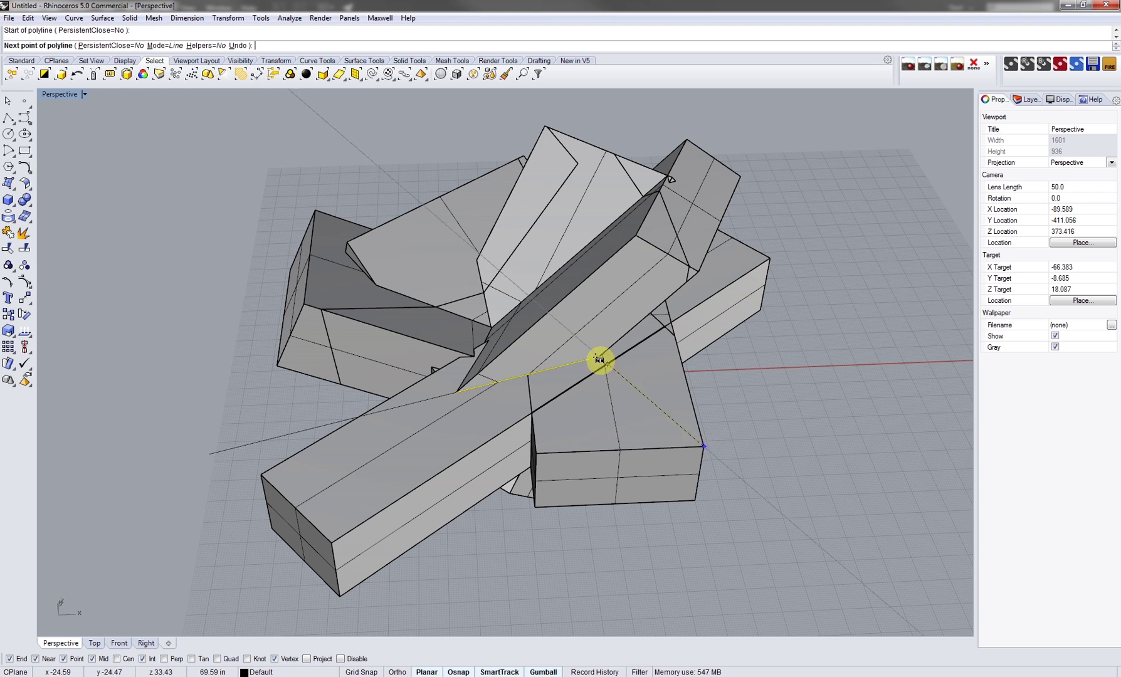
{"action": "left_click", "coordinate": [863, 555]}
{"action": "key", "text": "Return"}
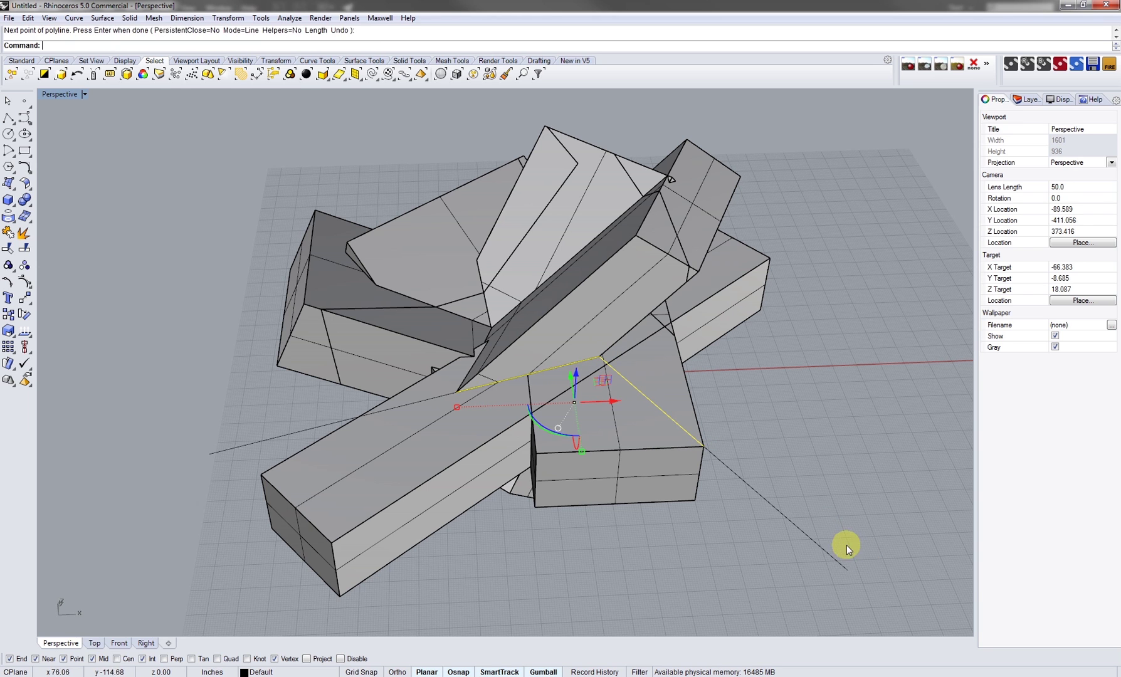
Step: Join the polyline and its two extension lines into one curve, and raise it slightly above the blocks
{"action": "left_click", "coordinate": [809, 541], "text": "shift"}
{"action": "right_click_drag", "start_coordinate": [300, 430], "coordinate": [326, 415]}
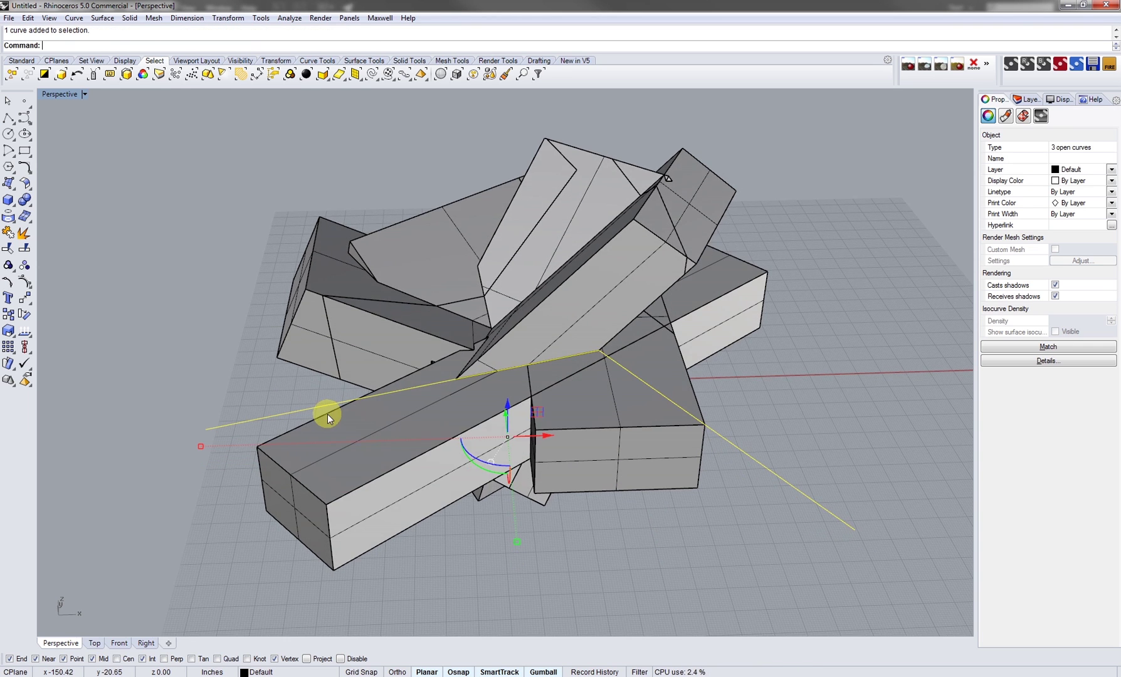
{"action": "key", "text": "ctrl+j"}
{"action": "right_click_drag", "start_coordinate": [356, 453], "coordinate": [600, 354]}
{"action": "left_click_drag", "start_coordinate": [618, 280], "coordinate": [614, 264]}
{"action": "right_click_drag", "start_coordinate": [614, 264], "coordinate": [594, 302]}
Step: Extrude the joined curve straight down past the bottom of the blocks to form an angled wall surface
{"action": "type", "text": "Extr"}
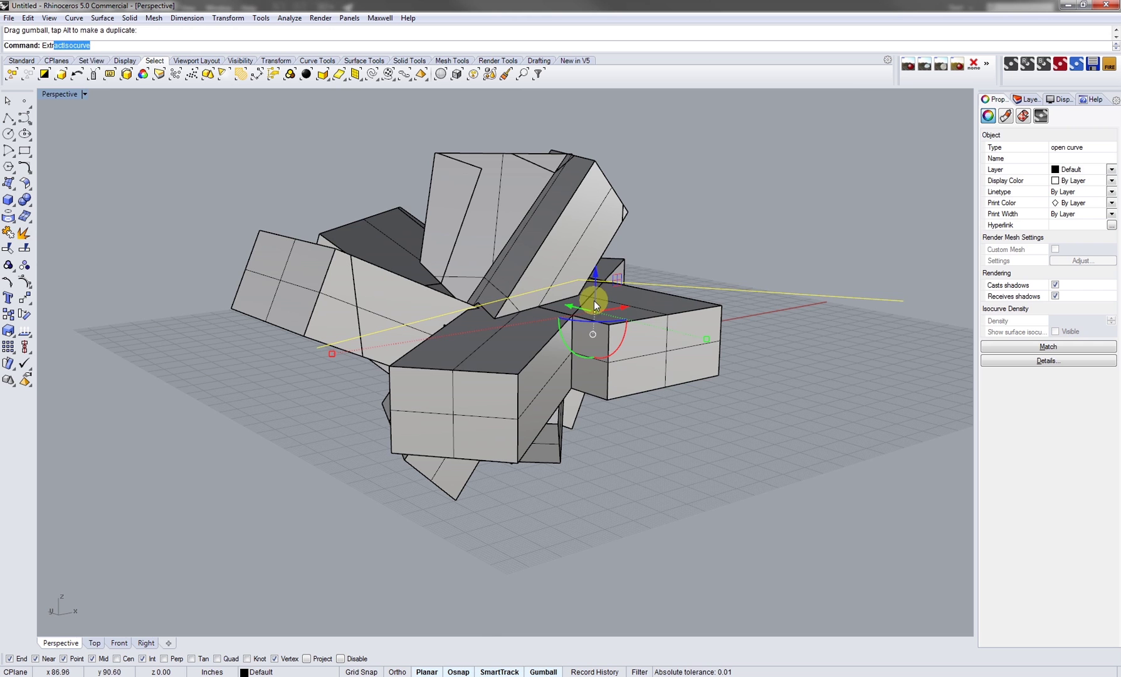
{"action": "type", "text": "ude"}
{"action": "key", "text": "Return"}
{"action": "left_click", "coordinate": [613, 551]}
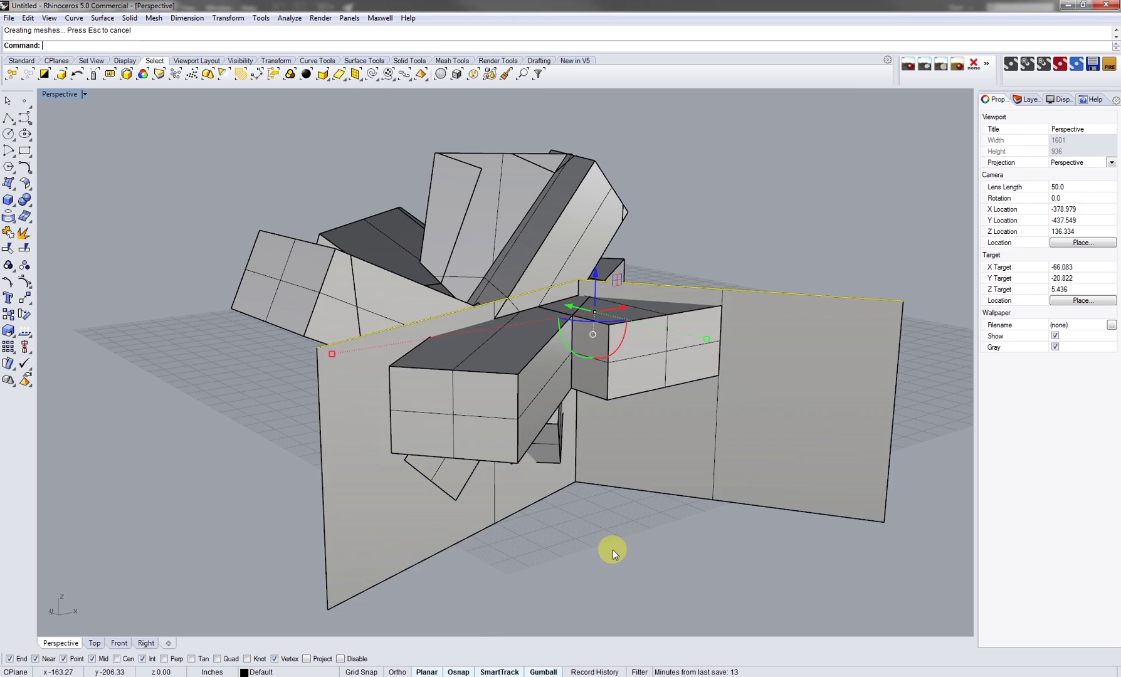
Step: Start a surface offset on the angled wall and flip all offset directions toward the front block ends
{"action": "right_click_drag", "start_coordinate": [612, 550], "coordinate": [531, 449]}
{"action": "left_click", "coordinate": [543, 455]}
{"action": "type", "text": "OffsetSrf"}
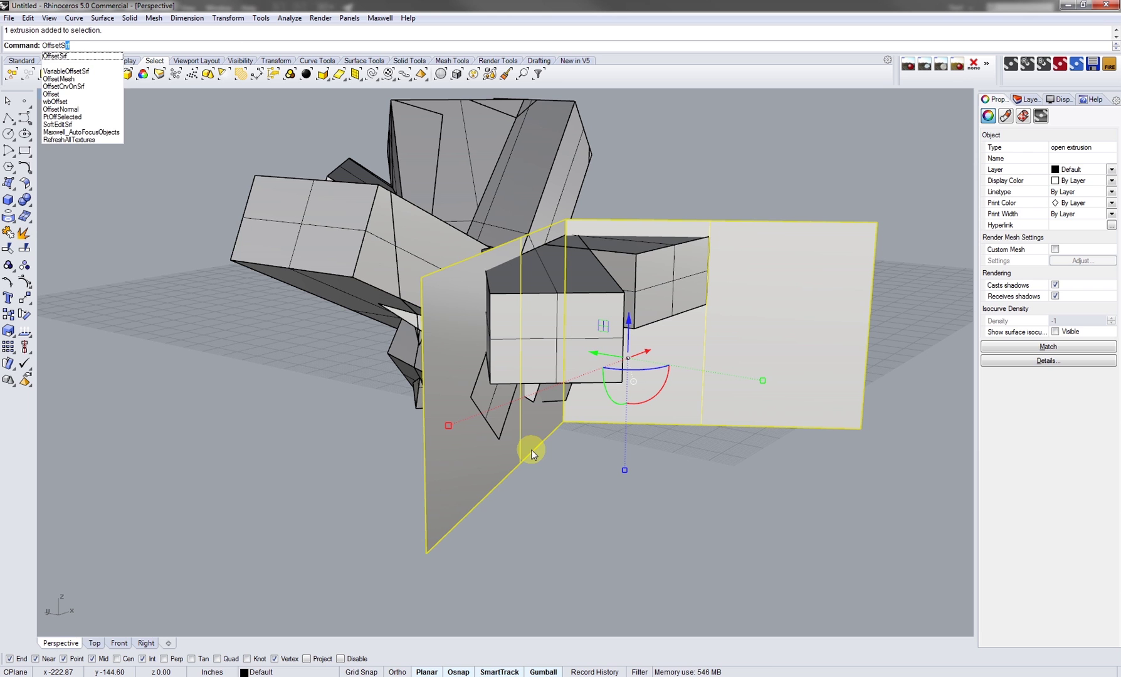
{"action": "key", "text": "Return"}
{"action": "right_click_drag", "start_coordinate": [558, 396], "coordinate": [567, 416]}
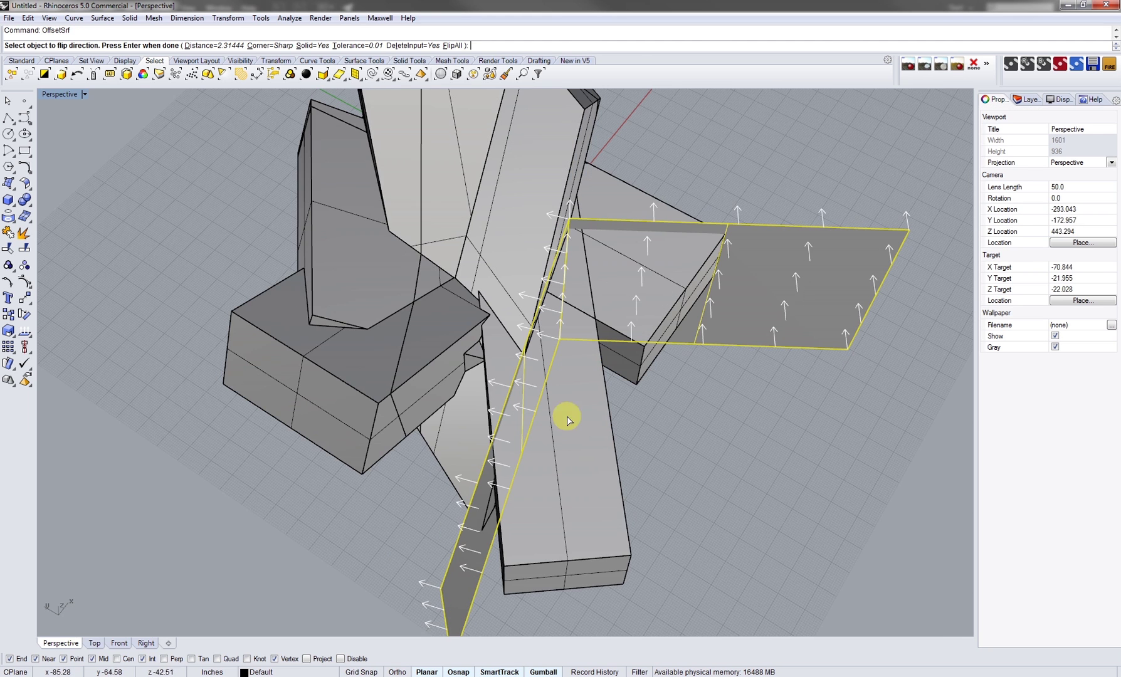
{"action": "right_click_drag", "start_coordinate": [677, 210], "coordinate": [589, 282], "text": "shift"}
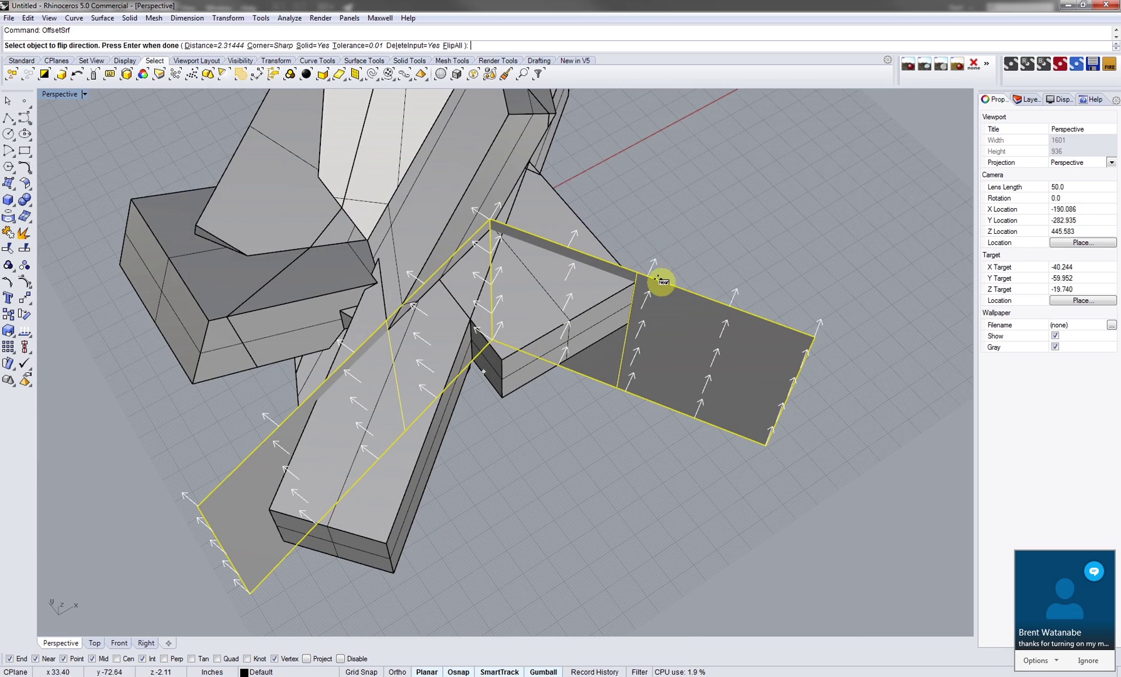
{"action": "left_click", "coordinate": [449, 49]}
{"action": "right_click_drag", "start_coordinate": [510, 297], "coordinate": [479, 254]}
Step: Define an offset distance of about 3.63 inches by picking two points at the wall's lower corner, and create the solid offset
{"action": "type", "text": "d"}
{"action": "key", "text": "Return"}
{"action": "right_click_drag", "start_coordinate": [478, 429], "coordinate": [619, 375], "text": "shift"}
{"action": "scroll", "coordinate": [411, 505], "scroll_direction": "up", "scroll_amount": 6}
{"action": "left_click", "coordinate": [339, 454]}
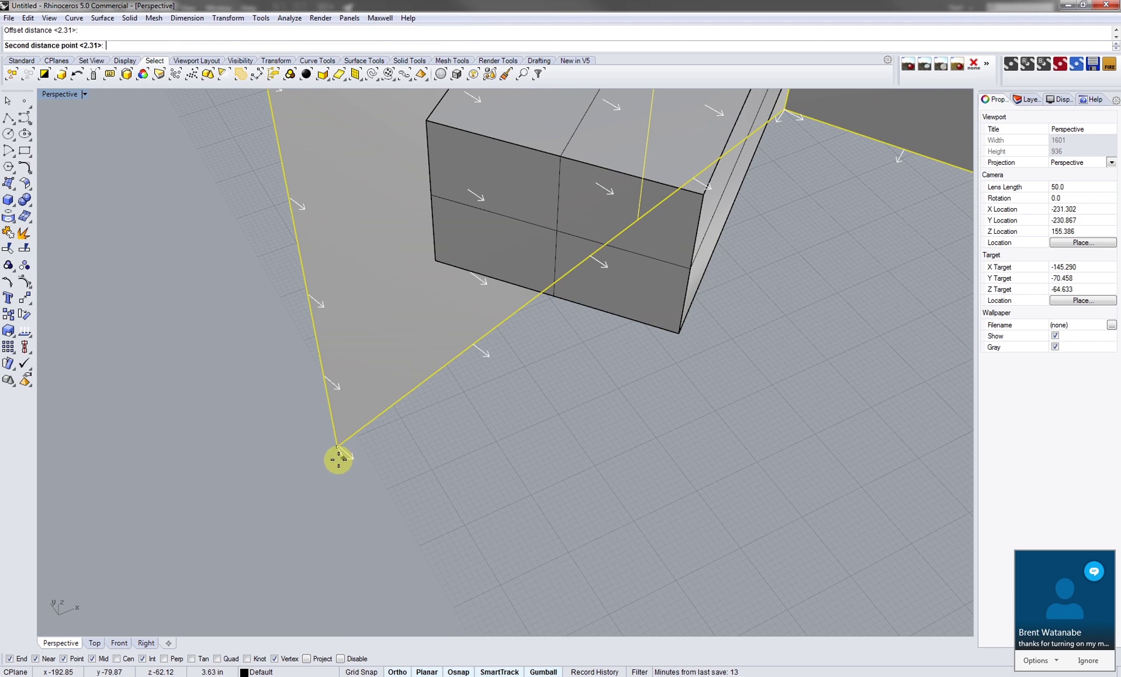
{"action": "left_click", "coordinate": [338, 460]}
{"action": "scroll", "coordinate": [350, 433], "scroll_direction": "down", "scroll_amount": 4}
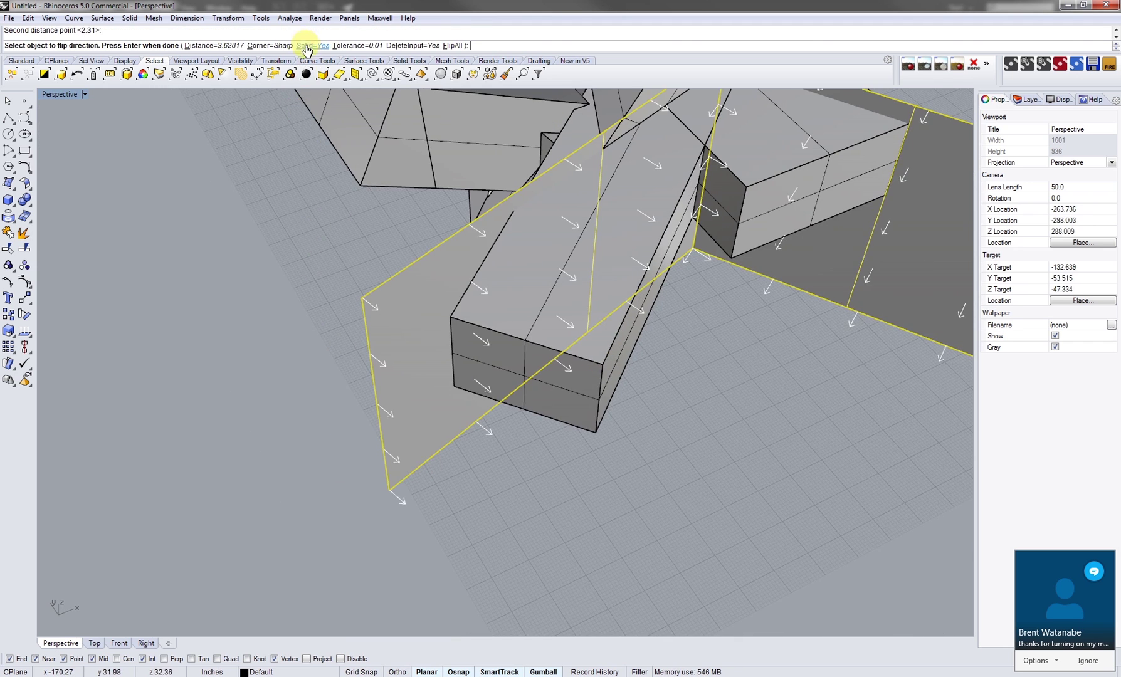
{"action": "right_click", "coordinate": [471, 468]}
{"action": "scroll", "coordinate": [476, 454], "scroll_direction": "down", "scroll_amount": 7}
{"action": "right_click_drag", "start_coordinate": [470, 447], "coordinate": [503, 449]}
{"action": "scroll", "coordinate": [502, 450], "scroll_direction": "up", "scroll_amount": 4}
{"action": "key", "text": "Escape"}
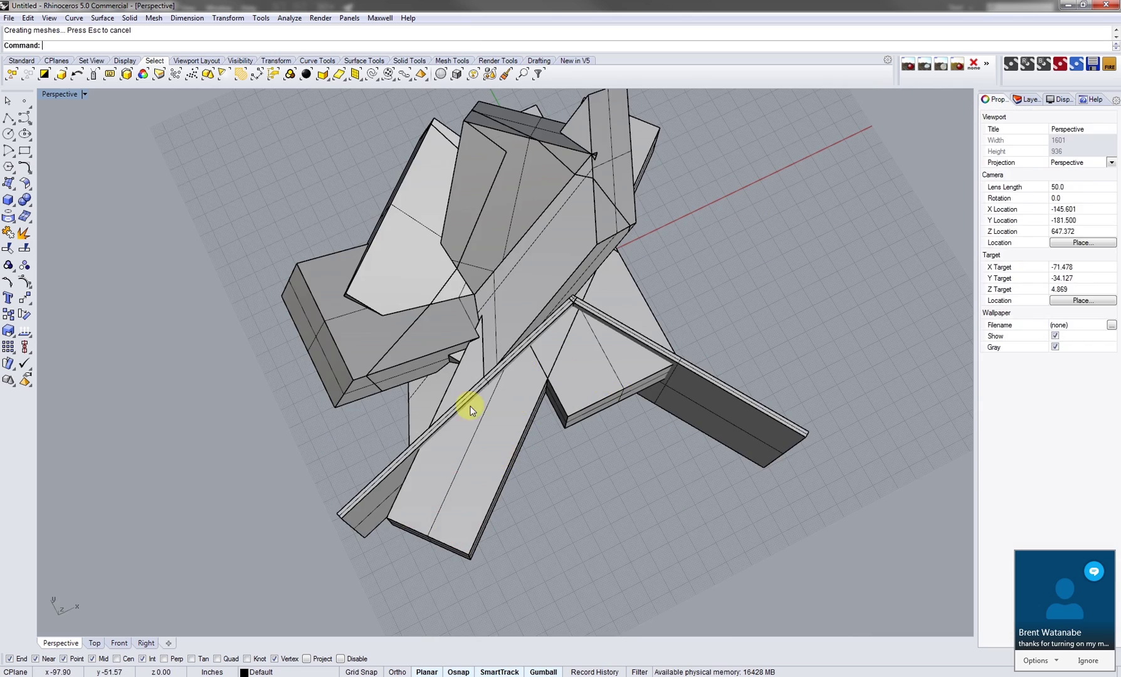
Step: Boolean split the central cluster piece using the thickened angled wall as the cutting solid
{"action": "left_click", "coordinate": [471, 411]}
{"action": "scroll", "coordinate": [624, 283], "scroll_direction": "up", "scroll_amount": 5}
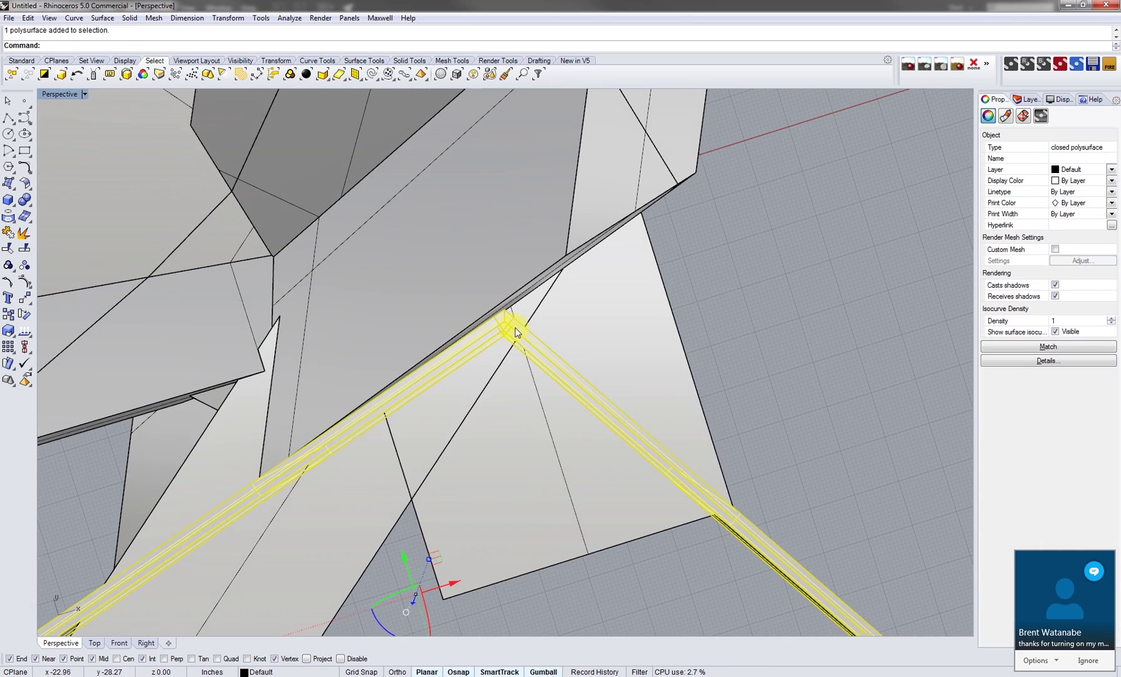
{"action": "left_click_drag", "start_coordinate": [509, 336], "coordinate": [525, 443]}
{"action": "scroll", "coordinate": [514, 376], "scroll_direction": "down", "scroll_amount": 3}
{"action": "right_click_drag", "start_coordinate": [524, 442], "coordinate": [467, 368]}
{"action": "left_click", "coordinate": [522, 362]}
{"action": "left_click", "coordinate": [23, 201]}
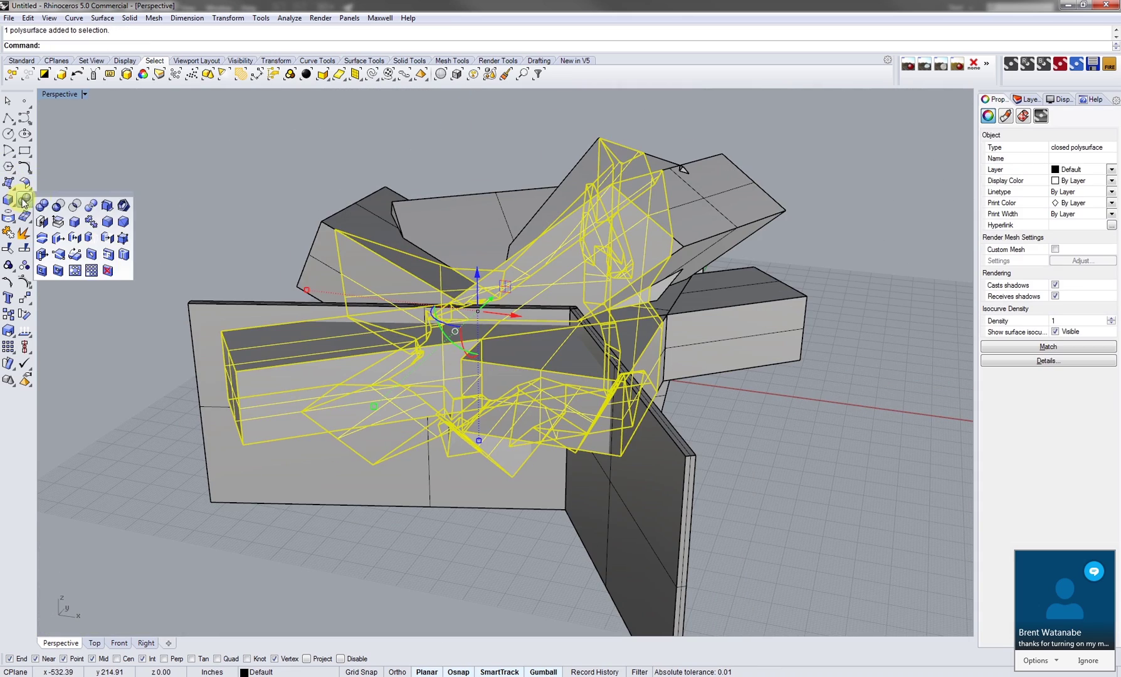
{"action": "left_click", "coordinate": [91, 210]}
{"action": "left_click", "coordinate": [248, 315]}
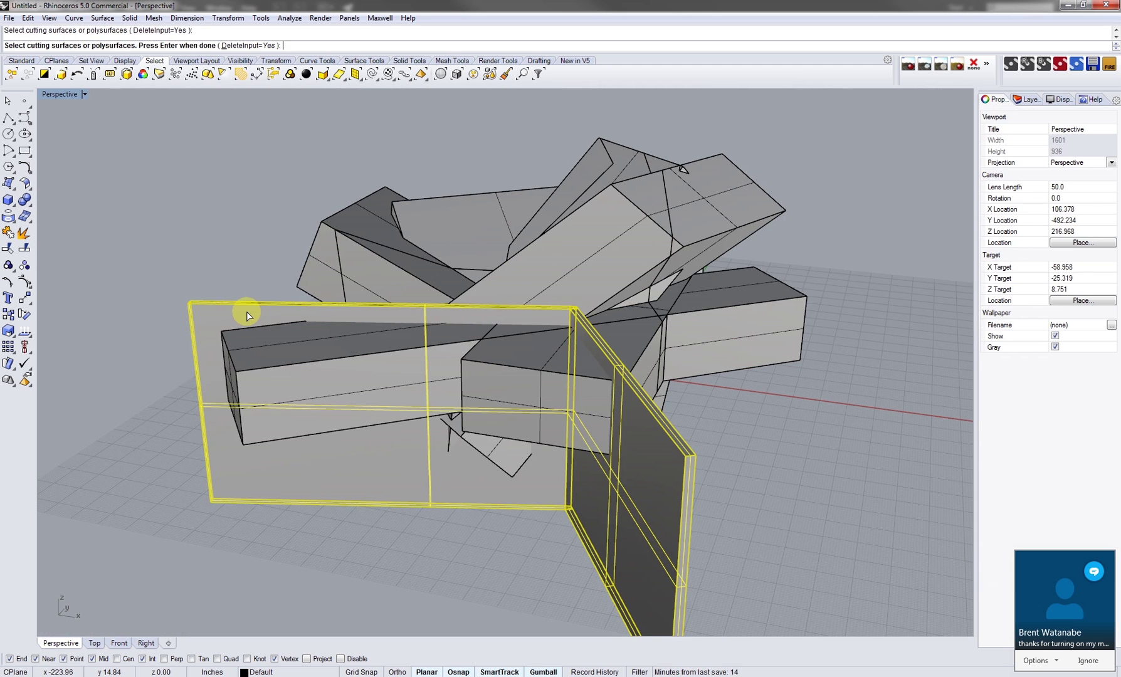
{"action": "key", "text": "Return"}
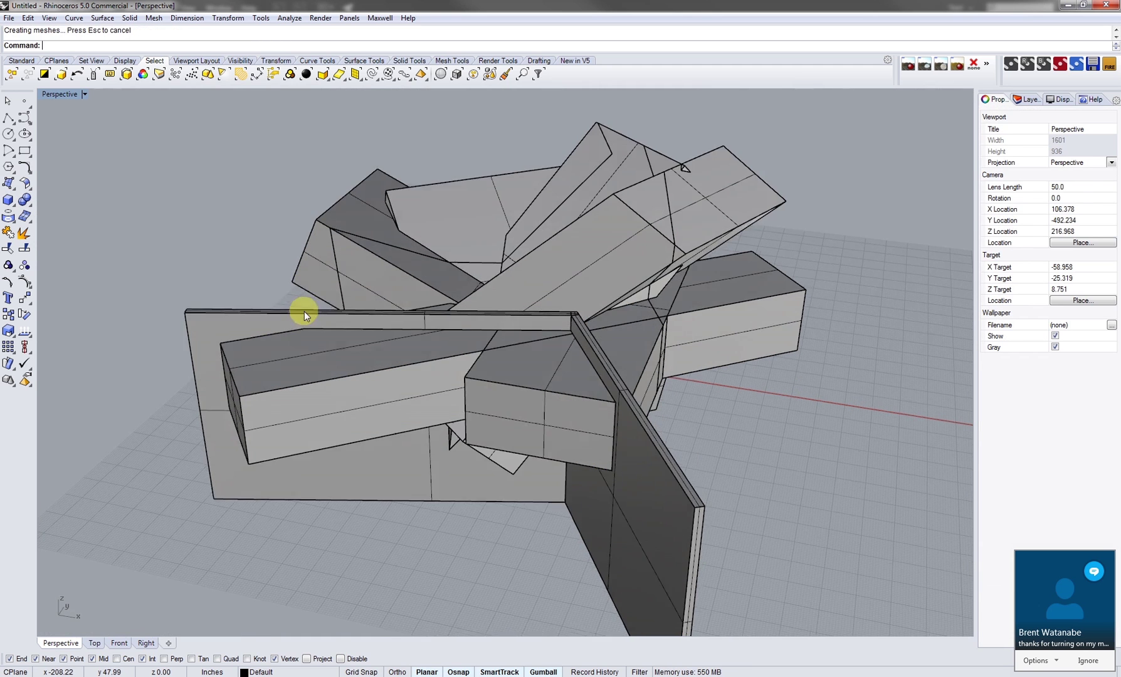
Step: Delete the thickened cutting wall from around the cluster
{"action": "left_click", "coordinate": [287, 318]}
{"action": "key", "text": "Delete"}
{"action": "right_click_drag", "start_coordinate": [306, 335], "coordinate": [588, 414]}
Step: Select single pieces and the whole cluster to examine the separate solids produced by the split
{"action": "left_click", "coordinate": [380, 351]}
{"action": "right_click", "coordinate": [380, 351]}
{"action": "left_click", "coordinate": [602, 447]}
{"action": "scroll", "coordinate": [511, 365], "scroll_direction": "down", "scroll_amount": 10}
{"action": "scroll", "coordinate": [514, 359], "scroll_direction": "up", "scroll_amount": 6}
{"action": "scroll", "coordinate": [538, 354], "scroll_direction": "down", "scroll_amount": 4}
{"action": "left_click_drag", "start_coordinate": [613, 433], "coordinate": [279, 115]}
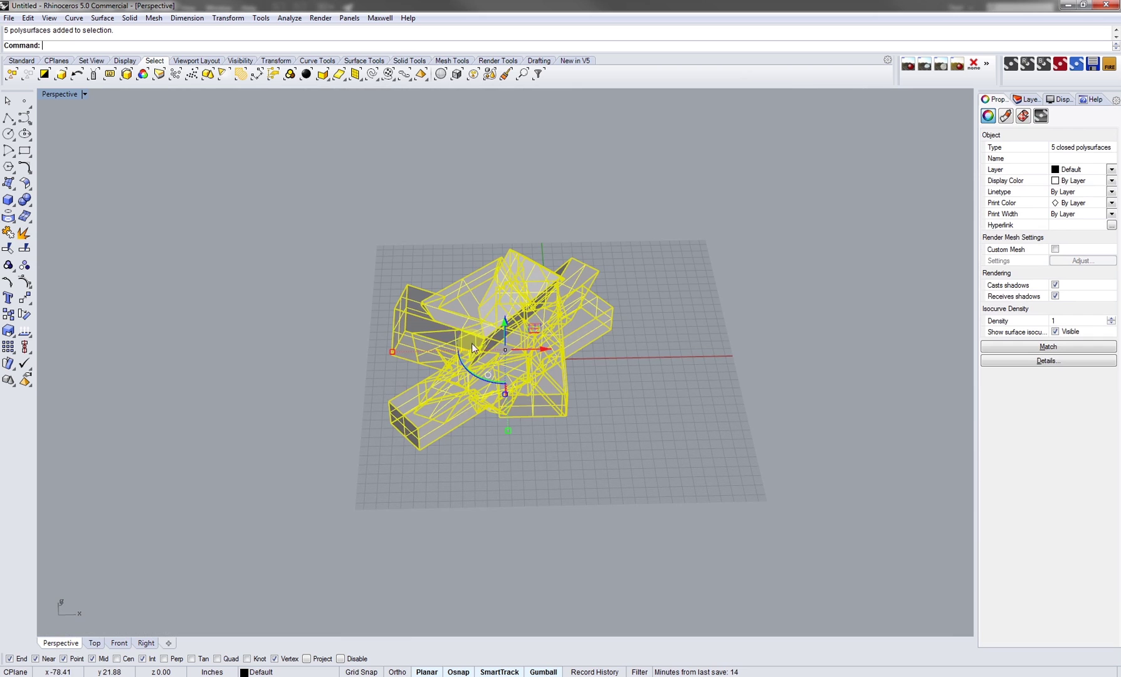
{"action": "right_click_drag", "start_coordinate": [471, 344], "coordinate": [475, 329], "text": "shift"}
{"action": "left_click_drag", "start_coordinate": [670, 460], "coordinate": [477, 279]}
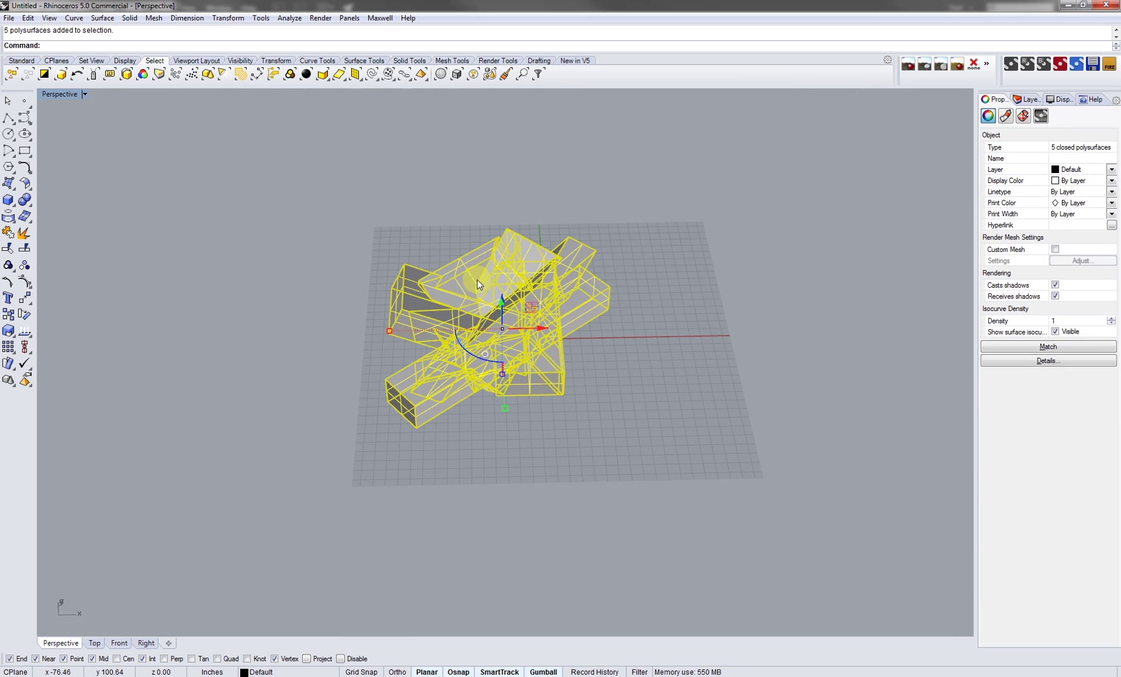
{"action": "left_click", "coordinate": [631, 361]}
Step: Assign the front piece with the two block ends to Layer 01
{"action": "left_click", "coordinate": [522, 378]}
{"action": "right_click_drag", "start_coordinate": [523, 378], "coordinate": [598, 349]}
{"action": "left_click", "coordinate": [1028, 99]}
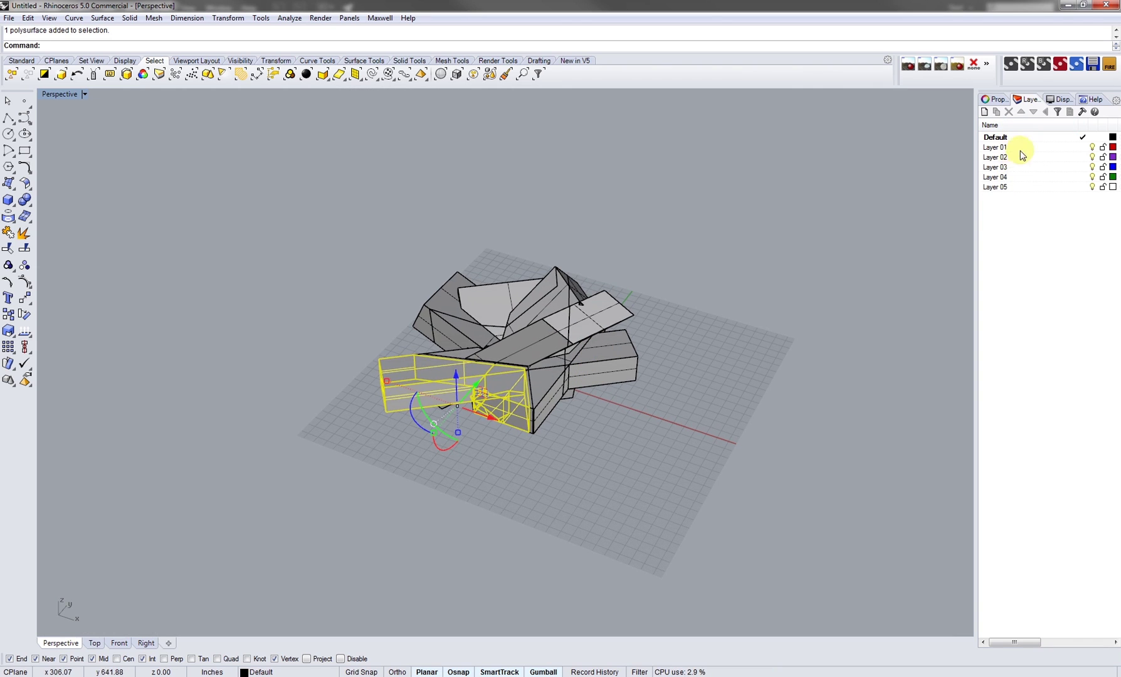
{"action": "right_click", "coordinate": [1024, 147]}
{"action": "left_click", "coordinate": [1026, 356]}
{"action": "left_click", "coordinate": [620, 417]}
Step: Assign the large central piece to Layer 02 and the end piece near the red axis to Layer 03
{"action": "left_click", "coordinate": [547, 394]}
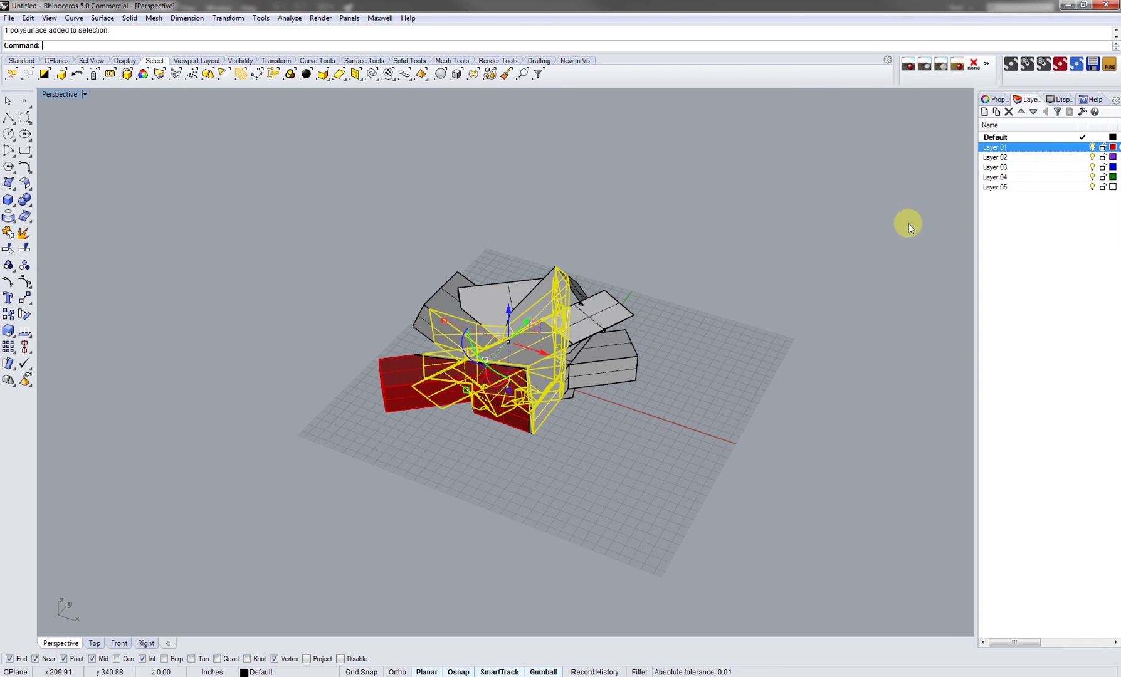
{"action": "right_click", "coordinate": [1016, 159]}
{"action": "left_click", "coordinate": [1023, 353]}
{"action": "left_click", "coordinate": [602, 366]}
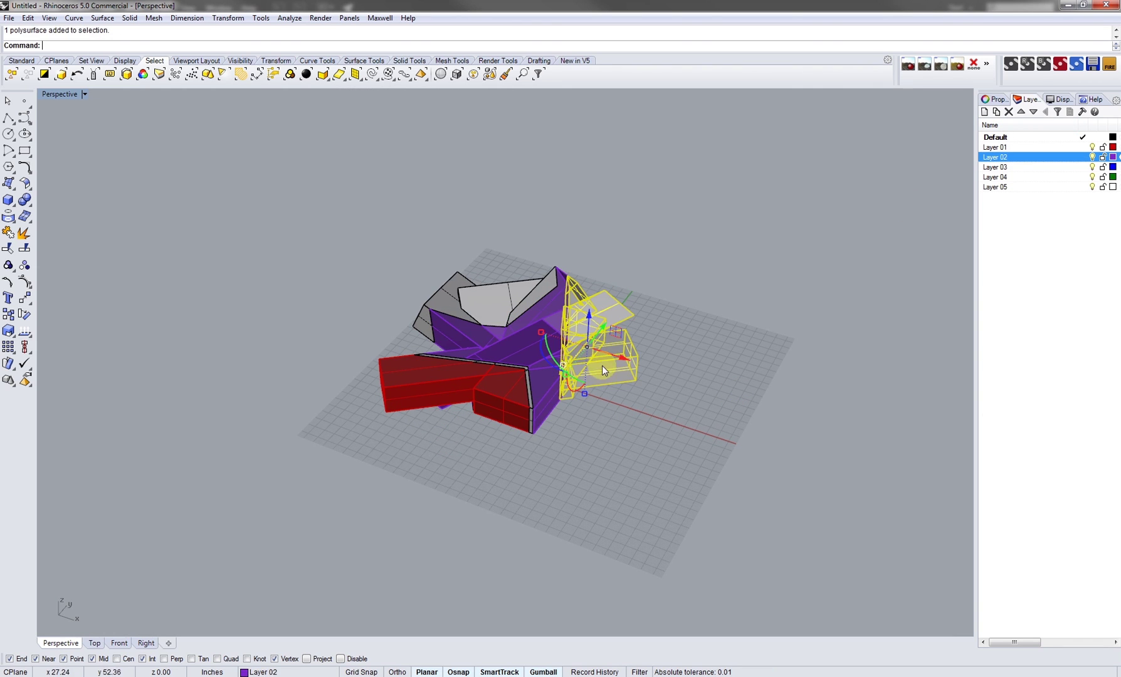
{"action": "right_click", "coordinate": [1004, 168]}
{"action": "left_click", "coordinate": [1028, 386]}
{"action": "left_click", "coordinate": [670, 405]}
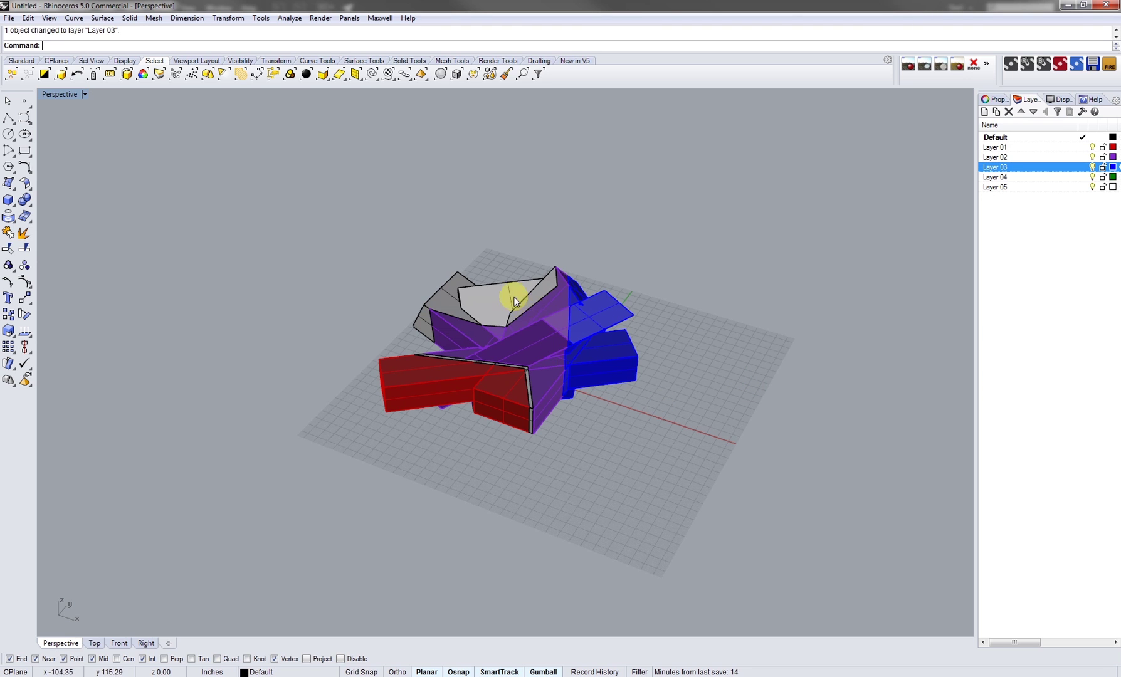
Step: Assign the remaining rear end piece with the wide sloping face to Layer 04
{"action": "left_click", "coordinate": [513, 295]}
{"action": "left_click", "coordinate": [985, 111]}
{"action": "right_click", "coordinate": [997, 176]}
{"action": "left_click", "coordinate": [1026, 388]}
{"action": "right_click_drag", "start_coordinate": [552, 483], "coordinate": [556, 387]}
{"action": "key", "text": "Escape"}
Step: Assign the thin angled slab between the front and central pieces to Layer 05
{"action": "scroll", "coordinate": [556, 387], "scroll_direction": "up", "scroll_amount": 4}
{"action": "left_click", "coordinate": [544, 380]}
{"action": "left_click", "coordinate": [548, 375]}
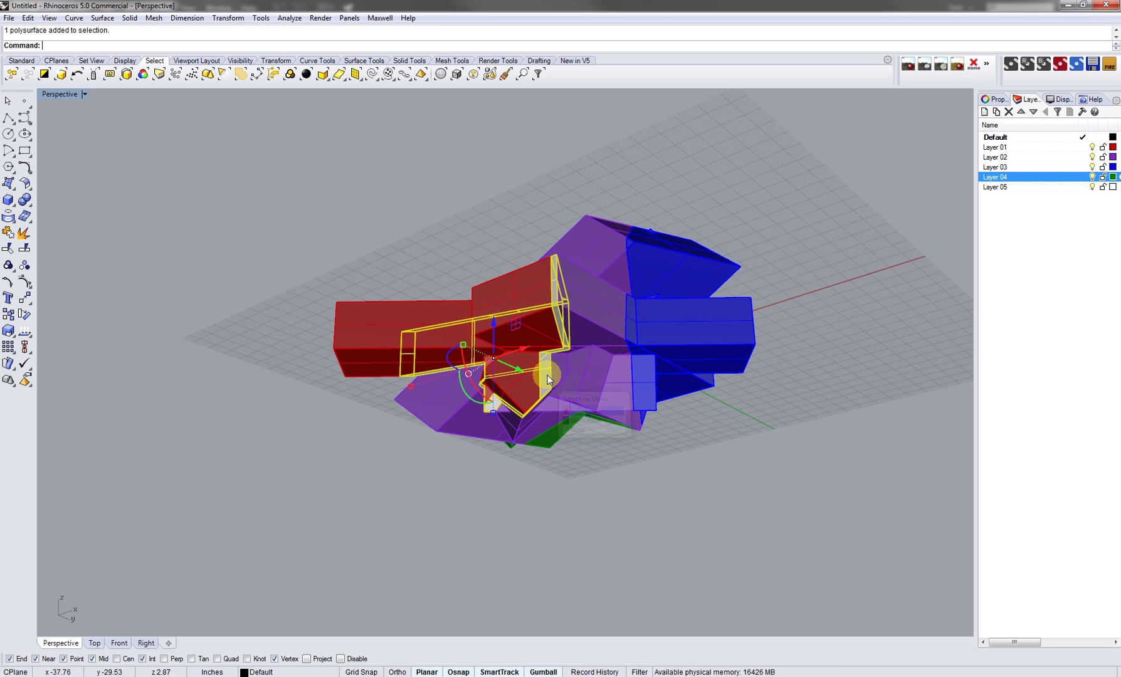
{"action": "right_click", "coordinate": [997, 188]}
{"action": "left_click", "coordinate": [1016, 402]}
Step: Copy all the cluster pieces, paste them in place, and lock the pasted set
{"action": "right_click_drag", "start_coordinate": [663, 380], "coordinate": [528, 331]}
{"action": "scroll", "coordinate": [615, 253], "scroll_direction": "down", "scroll_amount": 4}
{"action": "left_click_drag", "start_coordinate": [727, 512], "coordinate": [299, 124]}
{"action": "right_click_drag", "start_coordinate": [472, 390], "coordinate": [498, 357]}
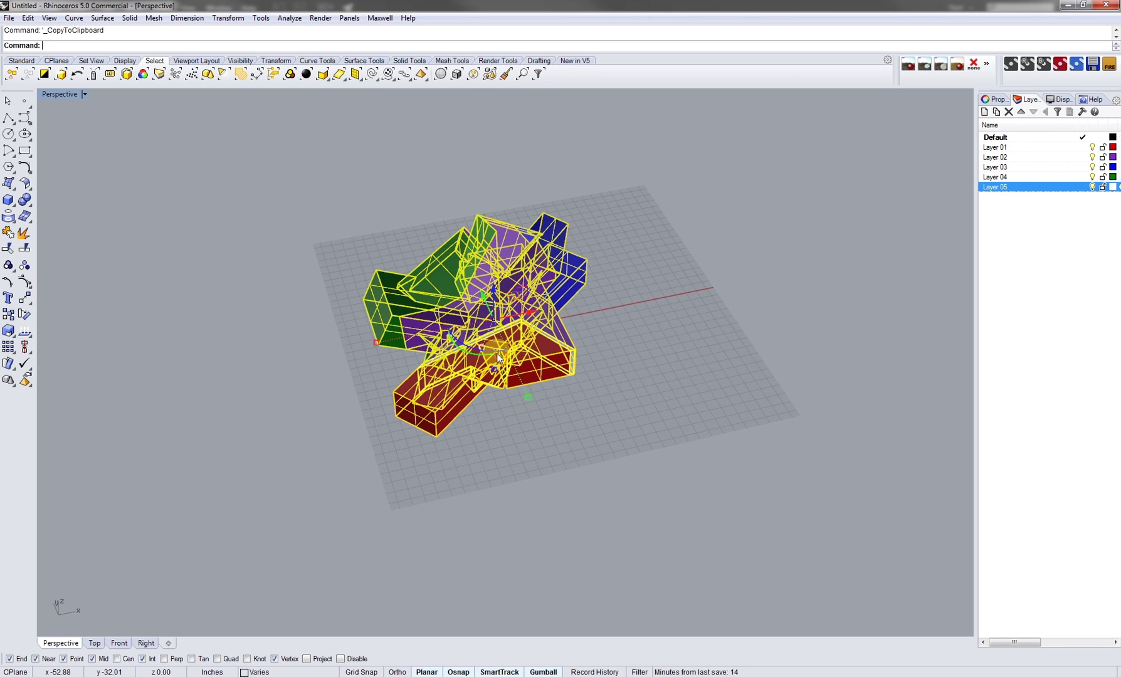
{"action": "key", "text": "ctrl+v"}
{"action": "key", "text": "Return"}
{"action": "left_click", "coordinate": [498, 353]}
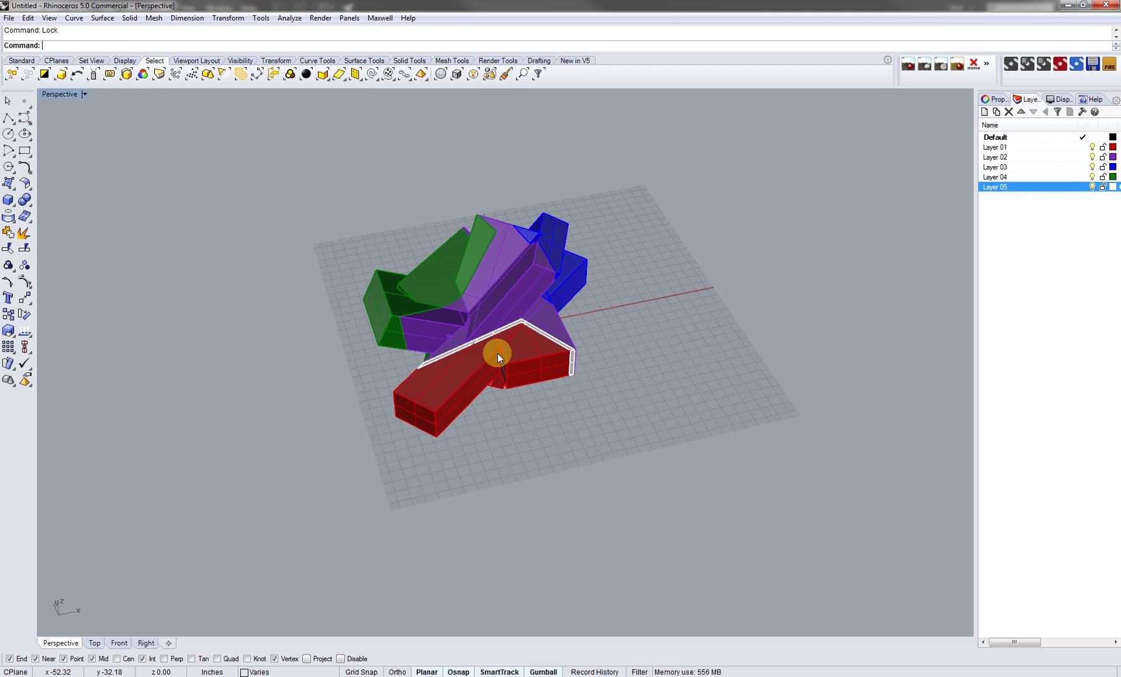
Step: Move the red front piece outward from its upper cut corner along the block's top edge, well clear of the cluster
{"action": "right_click_drag", "start_coordinate": [498, 353], "coordinate": [479, 387]}
{"action": "left_click", "coordinate": [497, 340]}
{"action": "scroll", "coordinate": [480, 387], "scroll_direction": "up", "scroll_amount": 4}
{"action": "scroll", "coordinate": [495, 367], "scroll_direction": "up", "scroll_amount": 3}
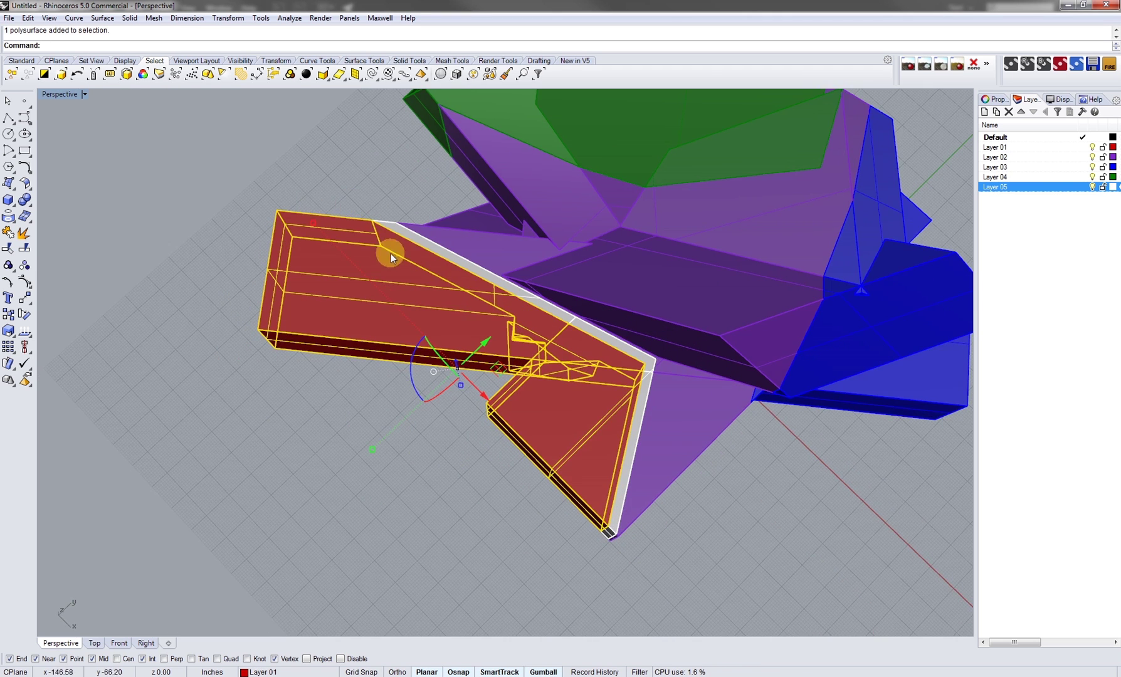
{"action": "right_click_drag", "start_coordinate": [391, 253], "coordinate": [419, 230]}
{"action": "scroll", "coordinate": [391, 343], "scroll_direction": "down", "scroll_amount": 4}
{"action": "right_click_drag", "start_coordinate": [388, 344], "coordinate": [411, 375], "text": "shift"}
{"action": "right_click_drag", "start_coordinate": [411, 375], "coordinate": [401, 348]}
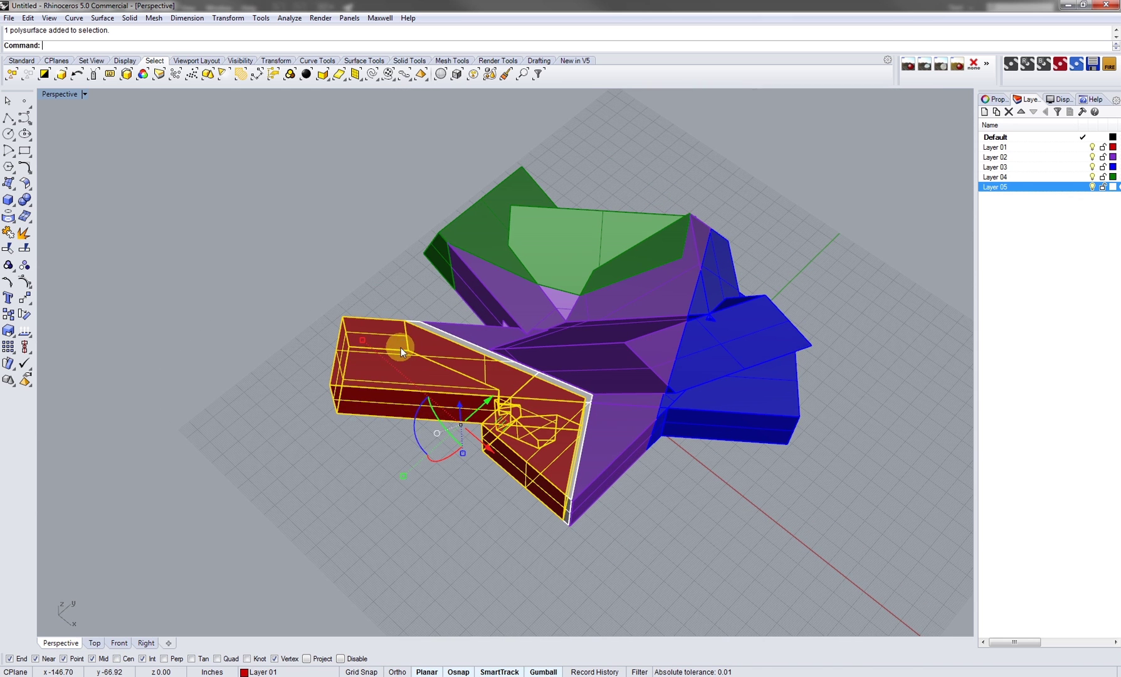
{"action": "right_click", "coordinate": [400, 347]}
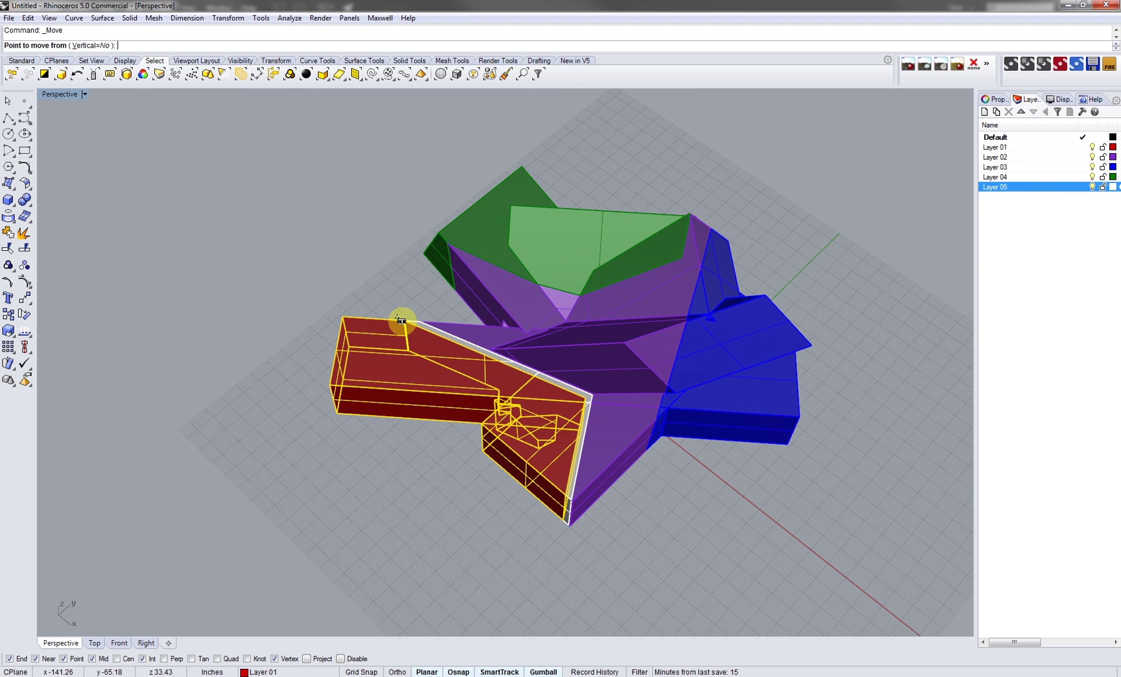
{"action": "scroll", "coordinate": [403, 310], "scroll_direction": "up", "scroll_amount": 5}
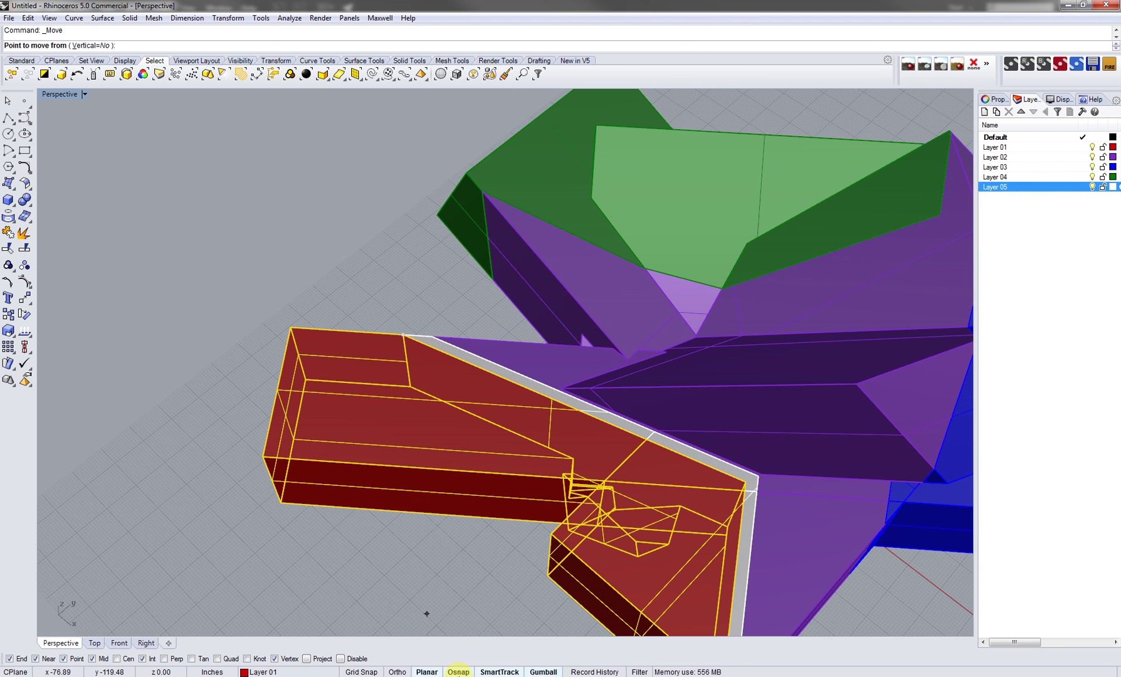
{"action": "left_click", "coordinate": [403, 333]}
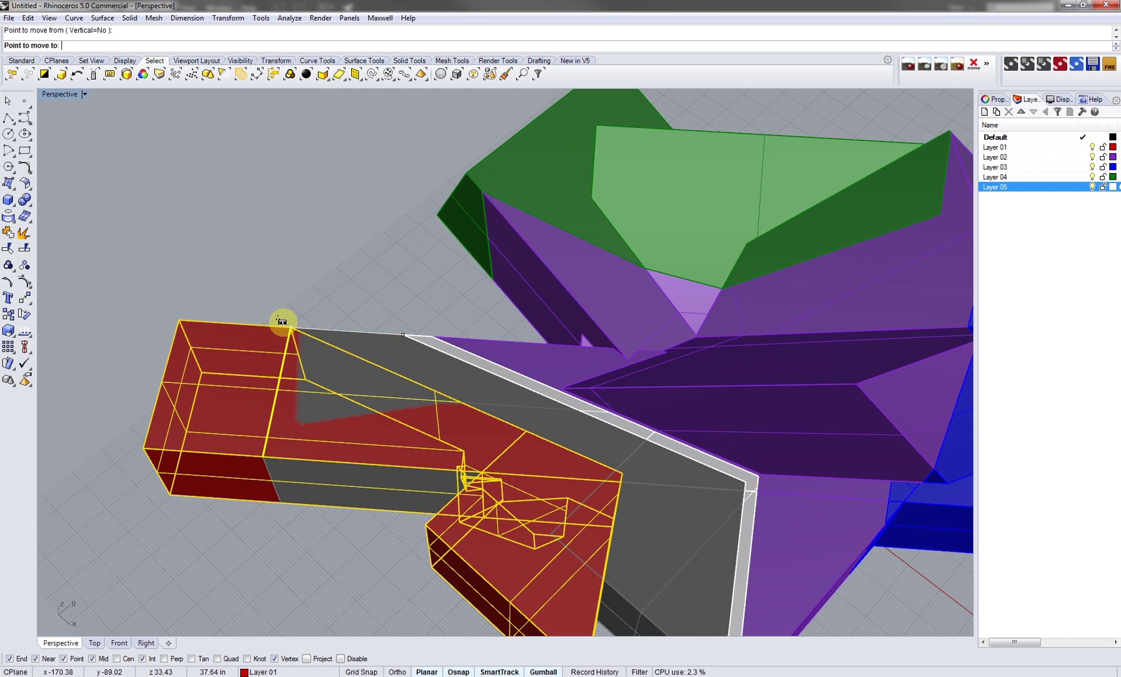
{"action": "scroll", "coordinate": [282, 322], "scroll_direction": "down", "scroll_amount": 5}
{"action": "left_click", "coordinate": [194, 320]}
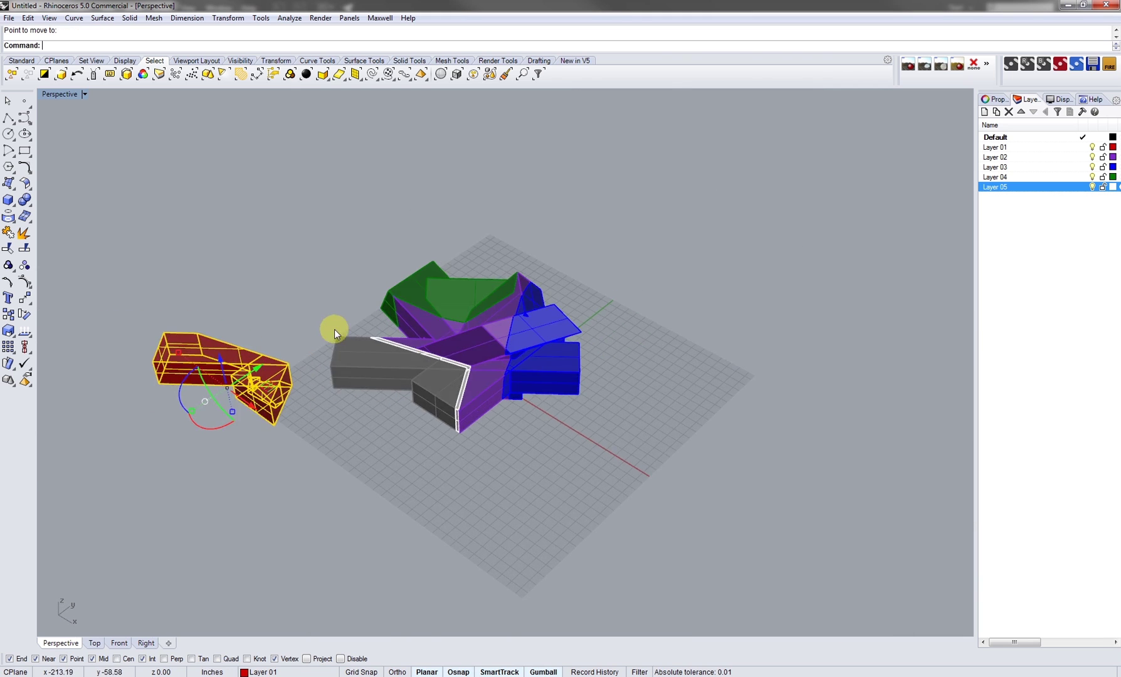
Step: Move the white angled slab about 104 inches outward from its upper corner, placing it between the red piece and the cluster
{"action": "scroll", "coordinate": [346, 368], "scroll_direction": "up", "scroll_amount": 5}
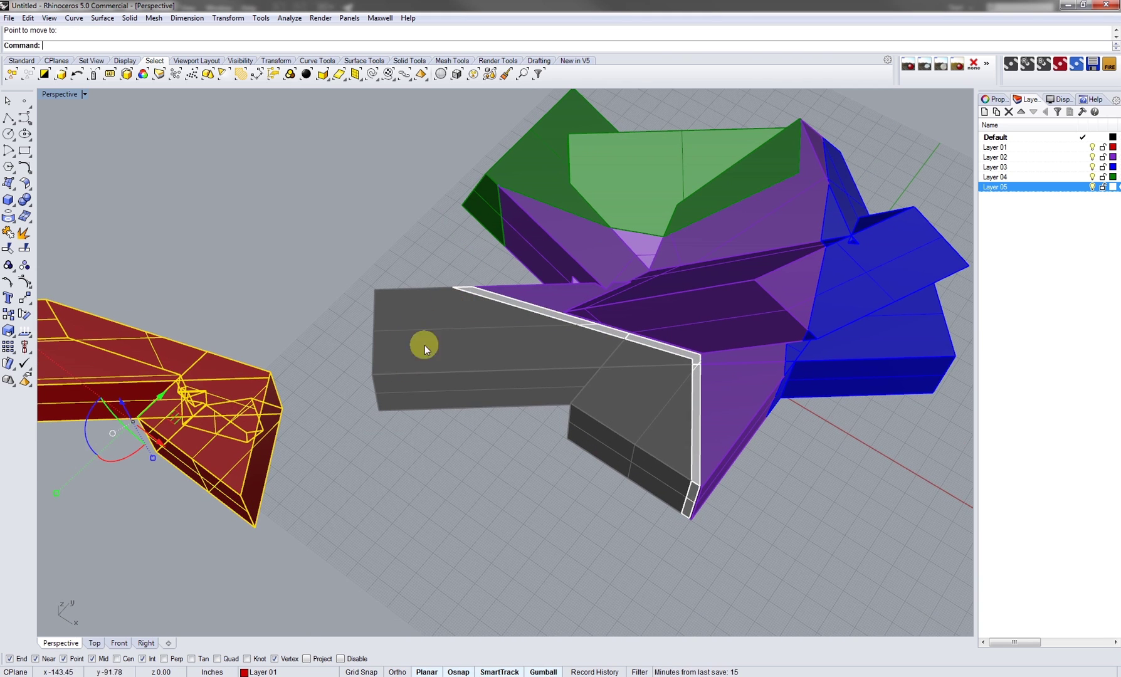
{"action": "left_click", "coordinate": [450, 285]}
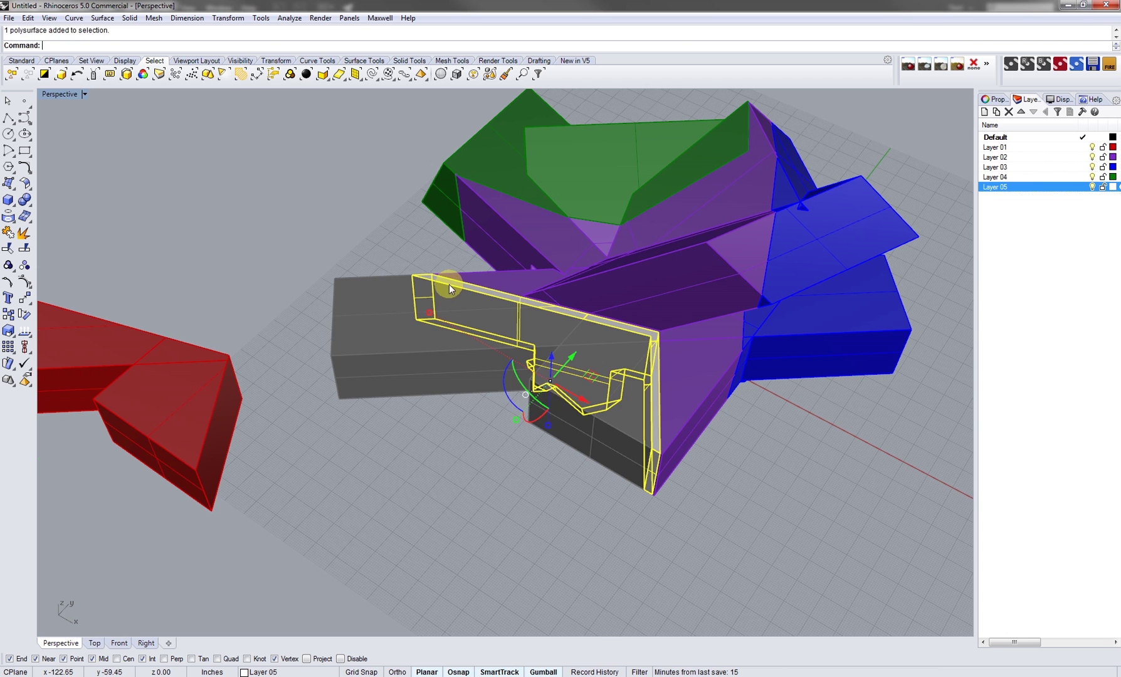
{"action": "key", "text": "Return"}
{"action": "left_click", "coordinate": [431, 274]}
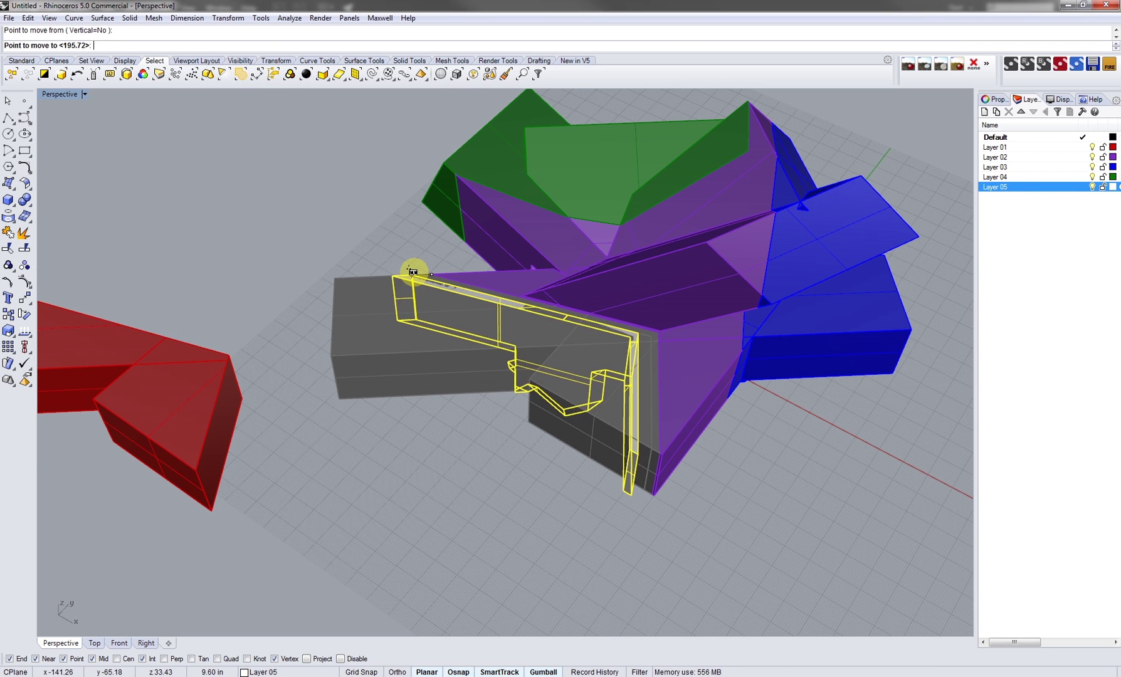
{"action": "left_click", "coordinate": [333, 274]}
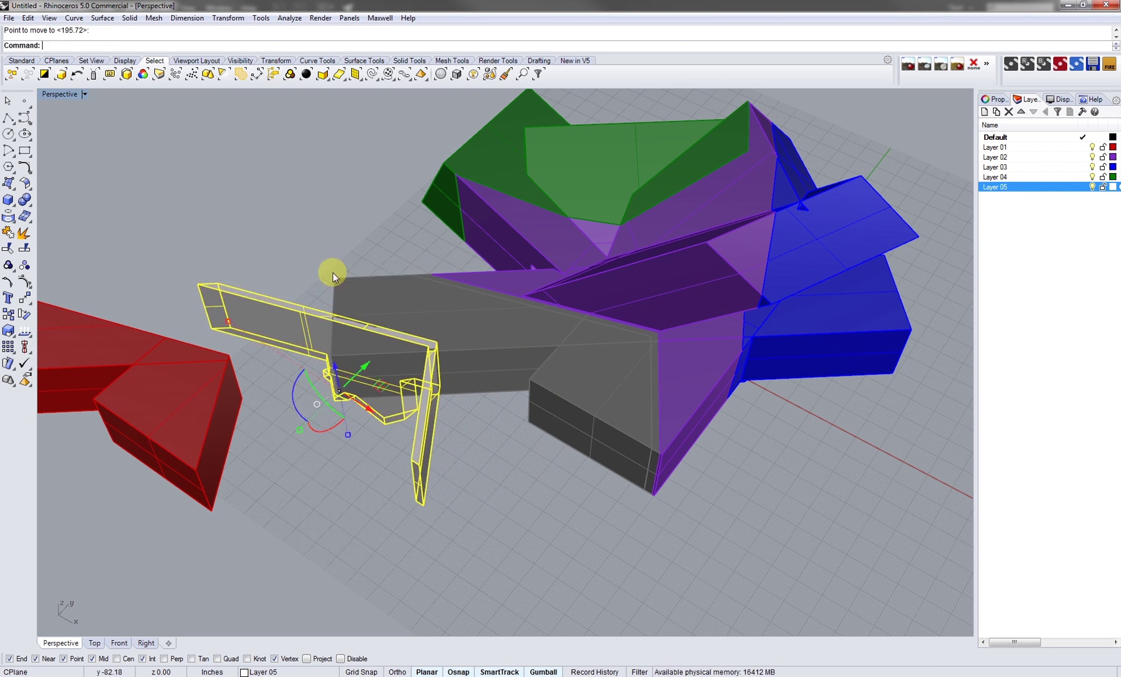
Step: Move the blue end piece about 188 inches outward from its block's upper corner, along the block's top edge and clear of the cluster
{"action": "scroll", "coordinate": [333, 274], "scroll_direction": "down", "scroll_amount": 4}
{"action": "right_click_drag", "start_coordinate": [333, 273], "coordinate": [402, 336]}
{"action": "left_click", "coordinate": [579, 368]}
{"action": "right_click_drag", "start_coordinate": [602, 386], "coordinate": [546, 389]}
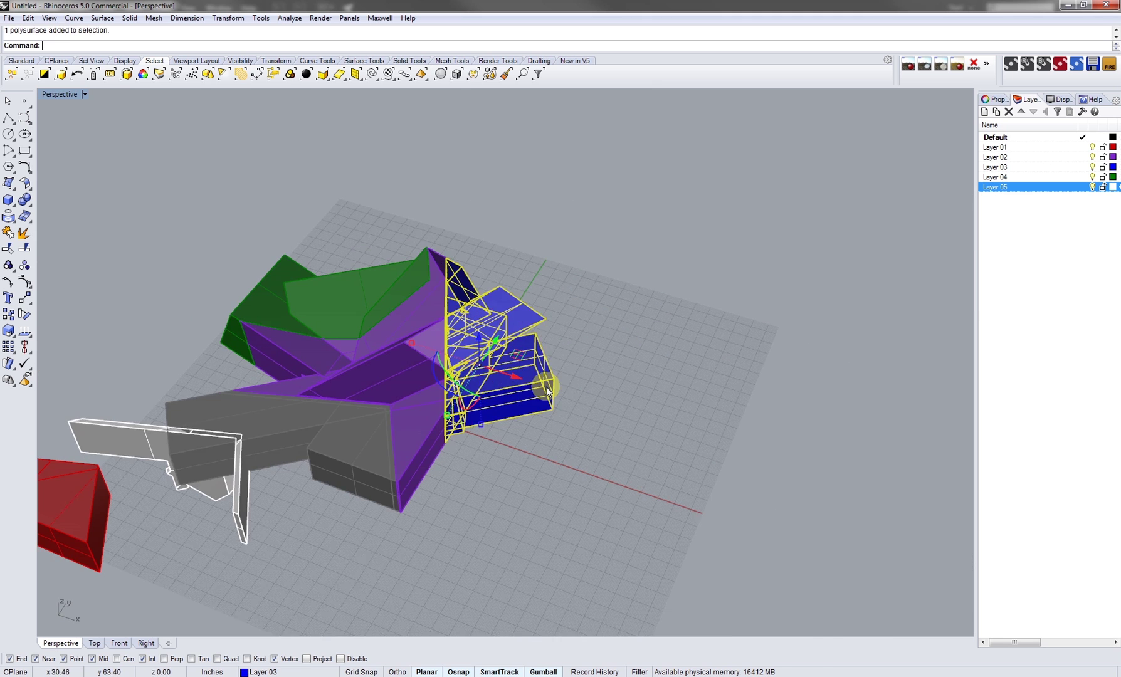
{"action": "key", "text": "Return"}
{"action": "left_click", "coordinate": [550, 386]}
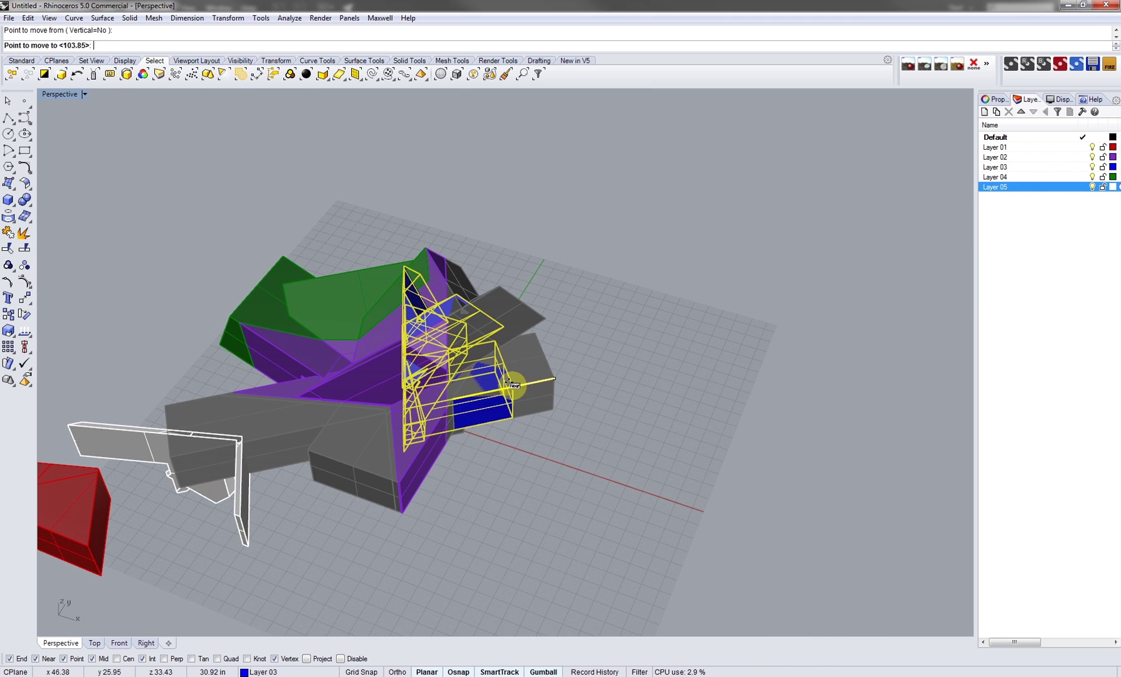
{"action": "left_click", "coordinate": [796, 318]}
Step: Move the green rear piece about 205 inches up and away from the cluster, starting from its upper cut corner
{"action": "right_click_drag", "start_coordinate": [796, 318], "coordinate": [412, 330]}
{"action": "left_click", "coordinate": [402, 339]}
{"action": "scroll", "coordinate": [450, 381], "scroll_direction": "up", "scroll_amount": 4}
{"action": "key", "text": "Return"}
{"action": "left_click", "coordinate": [406, 335]}
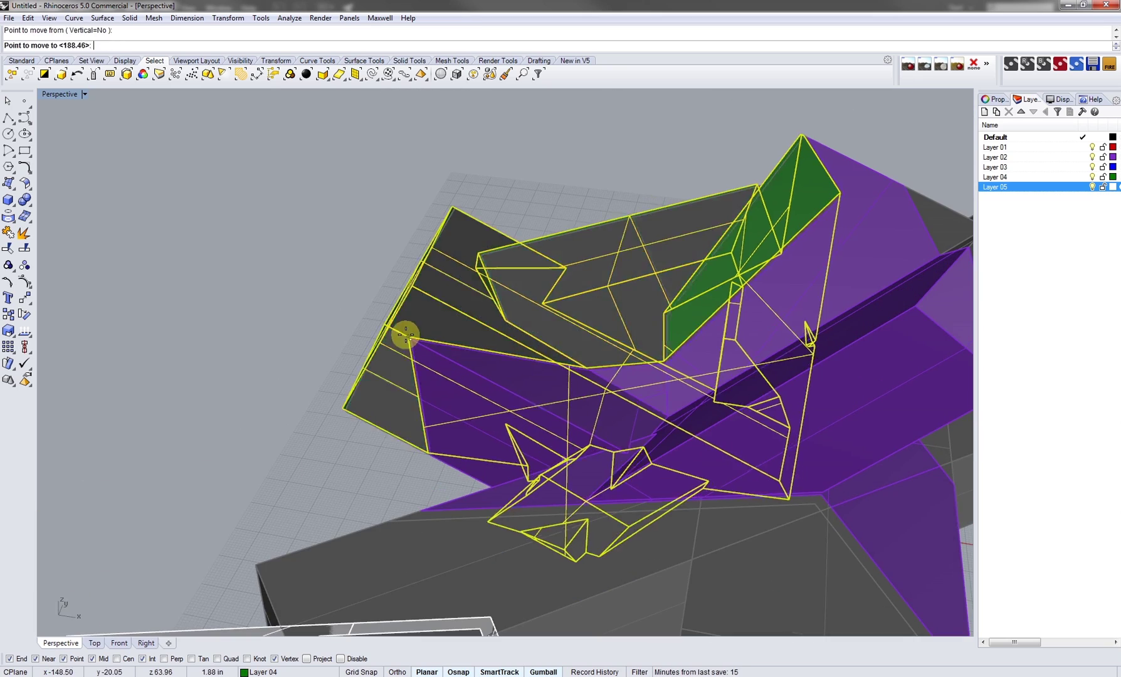
{"action": "scroll", "coordinate": [377, 319], "scroll_direction": "down", "scroll_amount": 10}
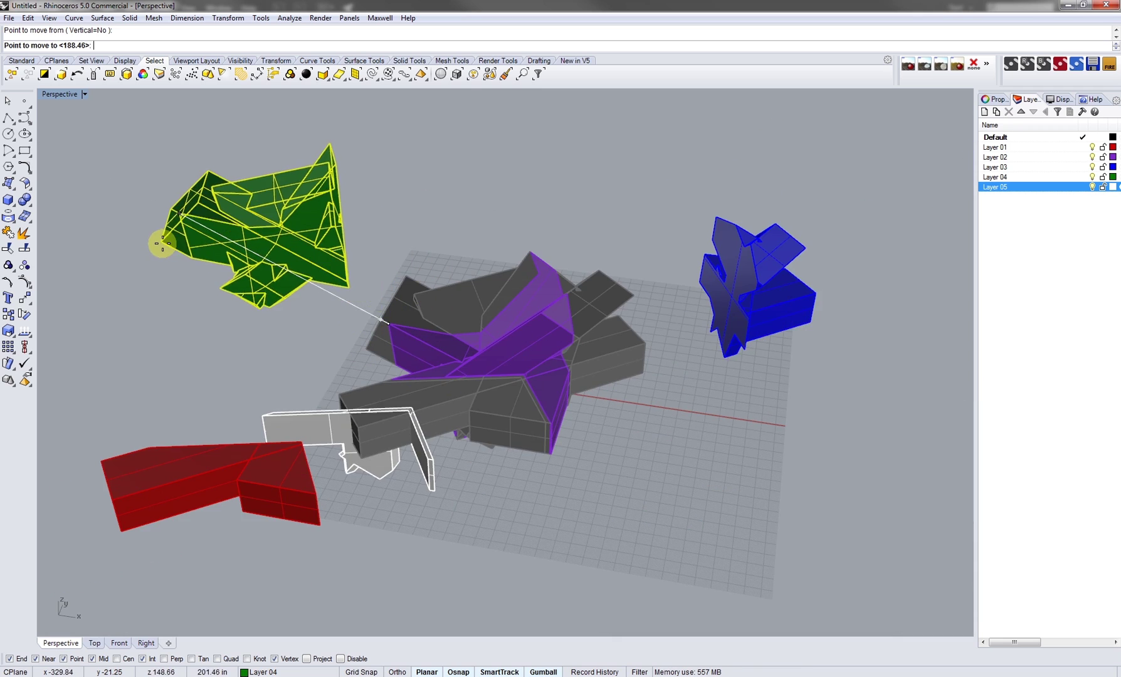
{"action": "left_click", "coordinate": [160, 242]}
Step: Move the purple central piece about 272 inches up and away from the locked gray cluster, starting from one of its lower corners
{"action": "right_click_drag", "start_coordinate": [426, 322], "coordinate": [460, 358], "text": "shift"}
{"action": "left_click", "coordinate": [586, 388]}
{"action": "right_click_drag", "start_coordinate": [586, 389], "coordinate": [656, 371]}
{"action": "right_click", "coordinate": [466, 435]}
{"action": "scroll", "coordinate": [458, 436], "scroll_direction": "up", "scroll_amount": 10}
{"action": "left_click", "coordinate": [456, 427]}
{"action": "scroll", "coordinate": [457, 427], "scroll_direction": "down", "scroll_amount": 3}
{"action": "scroll", "coordinate": [721, 233], "scroll_direction": "down", "scroll_amount": 10}
{"action": "right_click_drag", "start_coordinate": [720, 233], "coordinate": [633, 270]}
{"action": "scroll", "coordinate": [738, 217], "scroll_direction": "down", "scroll_amount": 9}
{"action": "right_click_drag", "start_coordinate": [809, 202], "coordinate": [738, 305], "text": "shift"}
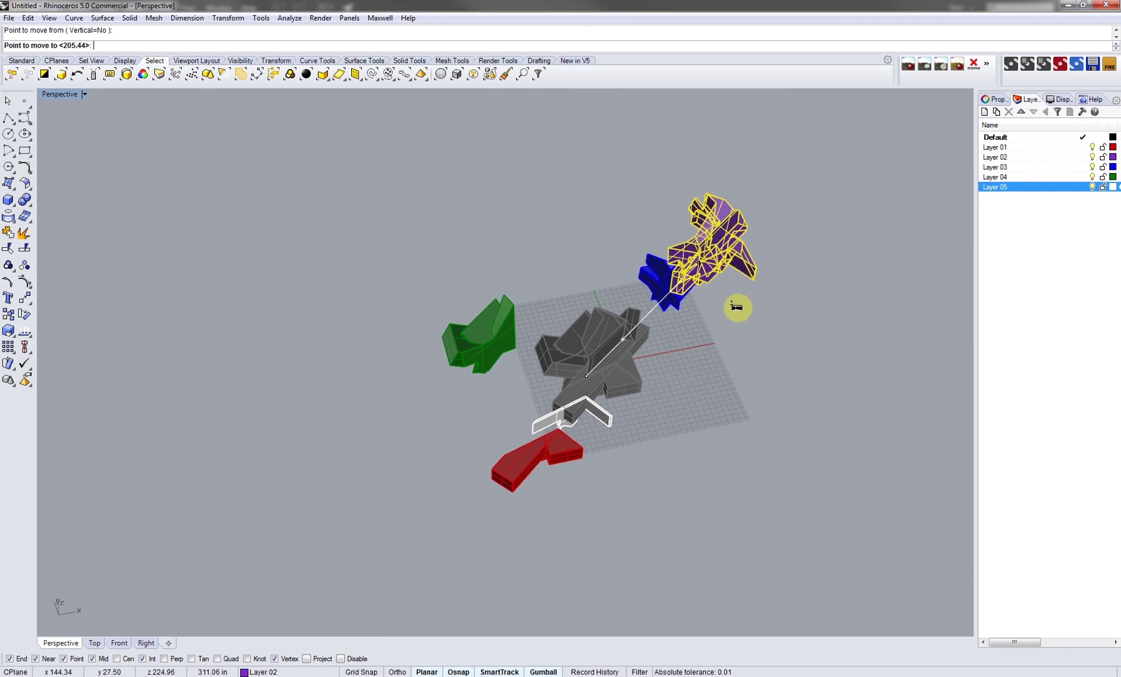
{"action": "left_click", "coordinate": [654, 312]}
Step: Move the red front piece and the white slab together about 106 inches farther out from the cluster, and clear the selection
{"action": "right_click_drag", "start_coordinate": [654, 312], "coordinate": [452, 366]}
{"action": "scroll", "coordinate": [436, 414], "scroll_direction": "up", "scroll_amount": 4}
{"action": "right_click_drag", "start_coordinate": [531, 337], "coordinate": [603, 336]}
{"action": "key", "text": "Escape"}
{"action": "left_click_drag", "start_coordinate": [604, 340], "coordinate": [538, 327]}
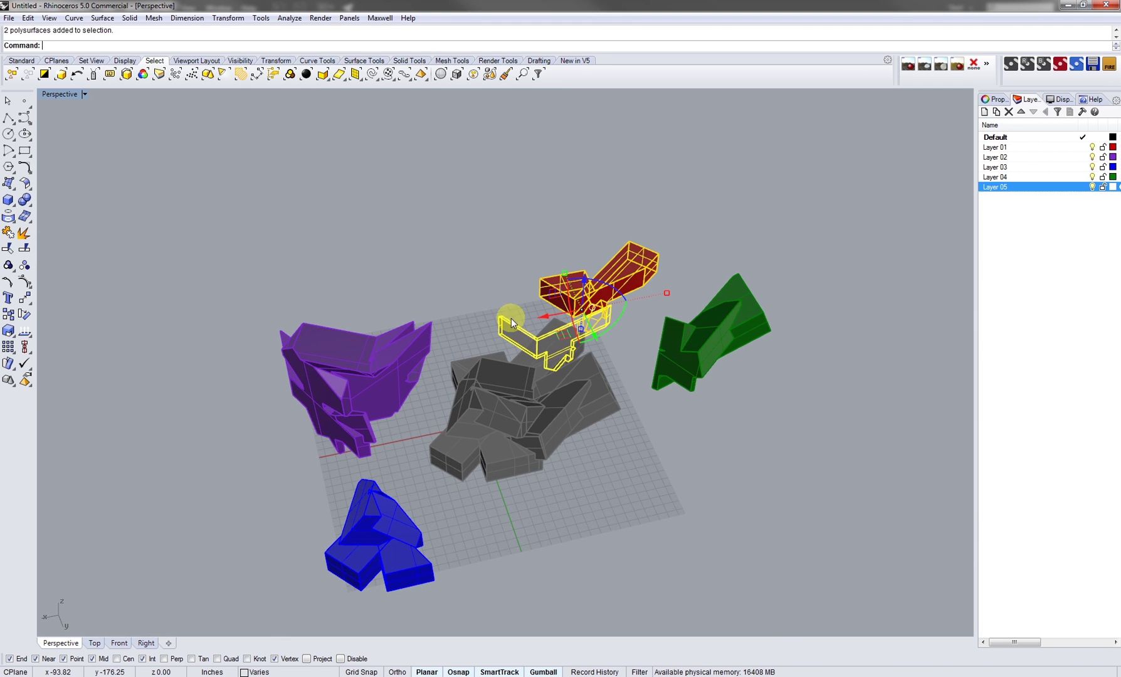
{"action": "type", "text": "m"}
{"action": "key", "text": "Return"}
{"action": "scroll", "coordinate": [560, 317], "scroll_direction": "up", "scroll_amount": 10}
{"action": "right_click_drag", "start_coordinate": [682, 338], "coordinate": [671, 400], "text": "shift"}
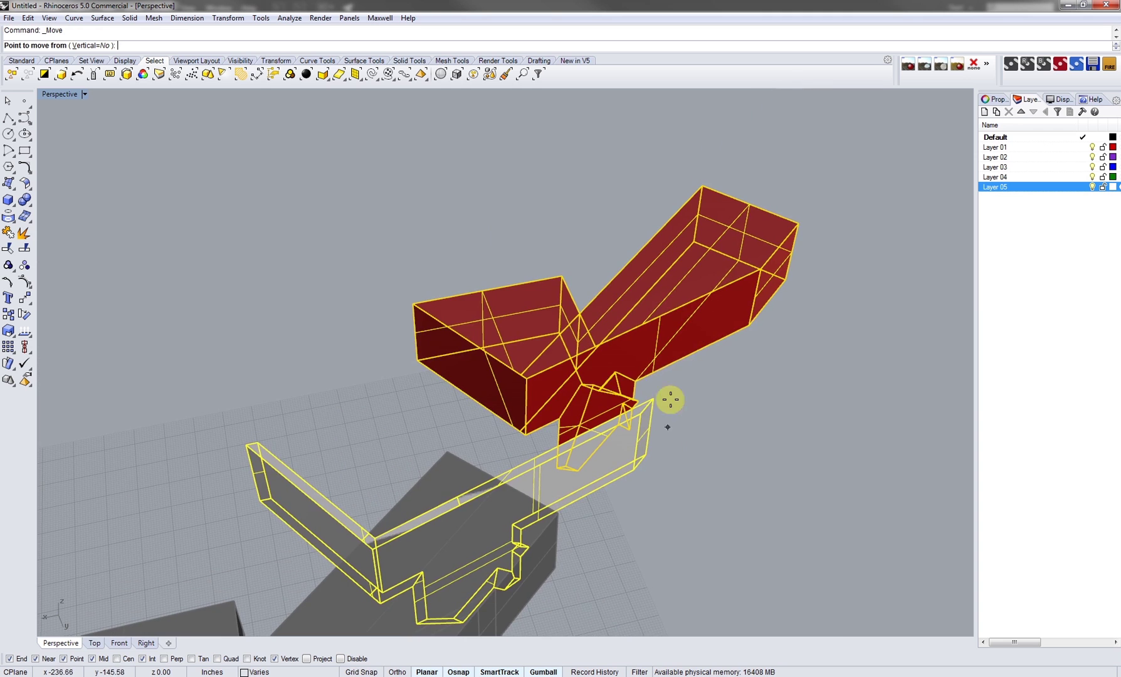
{"action": "left_click", "coordinate": [580, 317]}
{"action": "scroll", "coordinate": [628, 263], "scroll_direction": "down", "scroll_amount": 5}
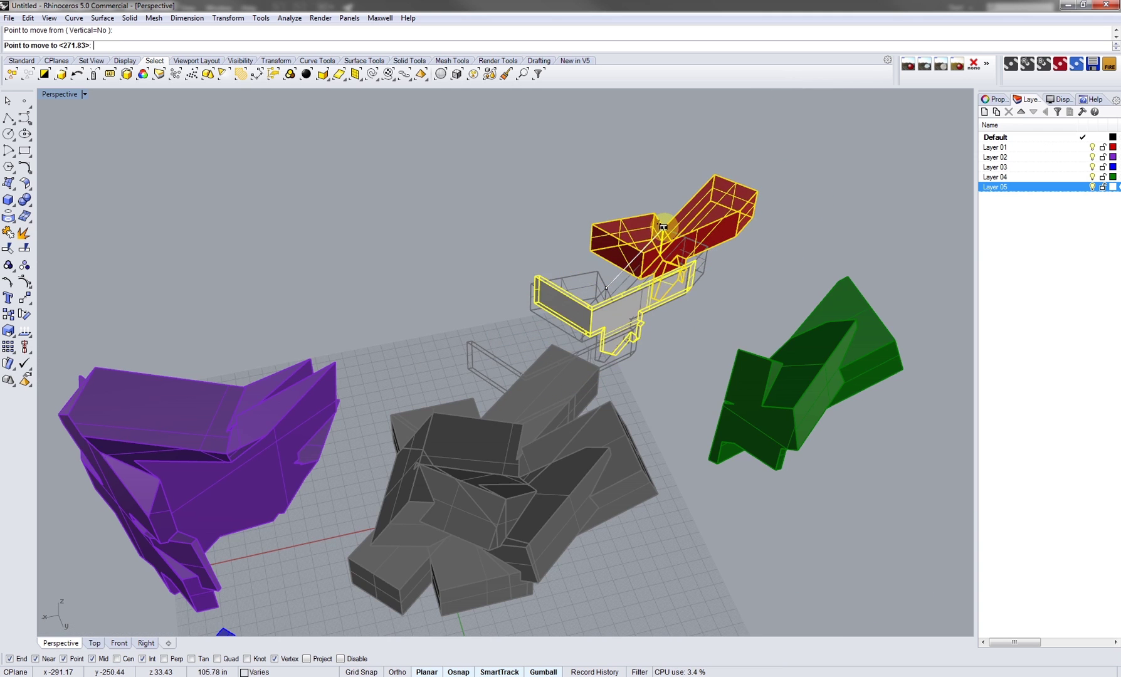
{"action": "left_click", "coordinate": [663, 227]}
{"action": "scroll", "coordinate": [605, 292], "scroll_direction": "down", "scroll_amount": 7}
{"action": "scroll", "coordinate": [576, 342], "scroll_direction": "up", "scroll_amount": 5}
{"action": "left_click", "coordinate": [573, 349]}
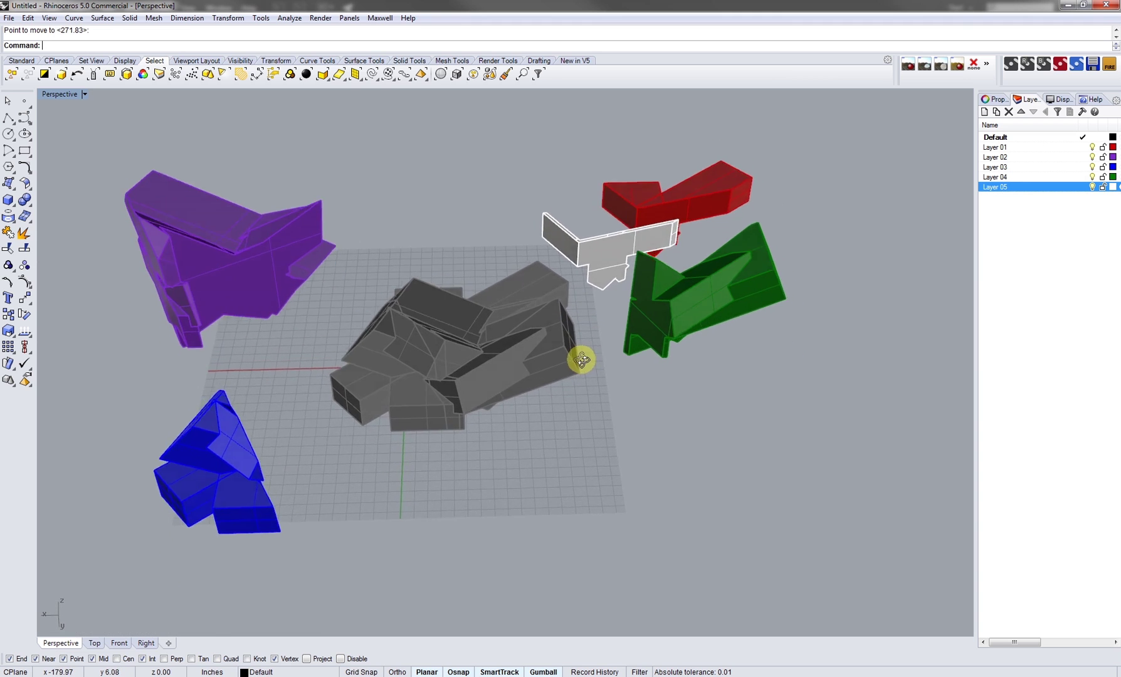
{"action": "scroll", "coordinate": [588, 372], "scroll_direction": "down", "scroll_amount": 5}
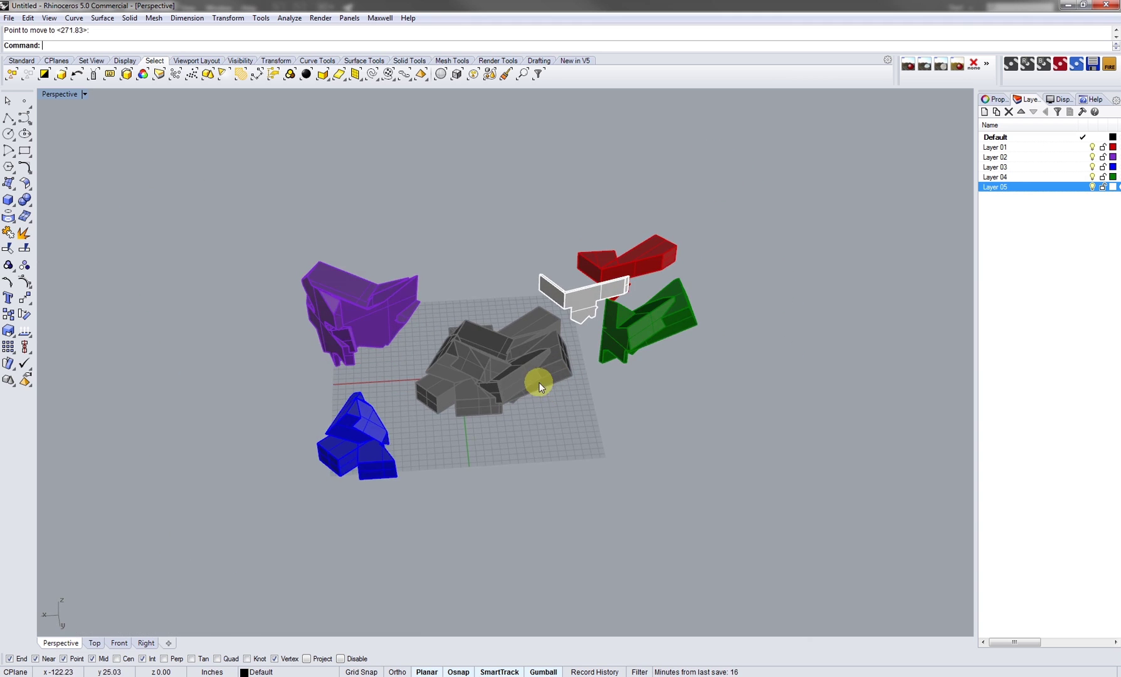